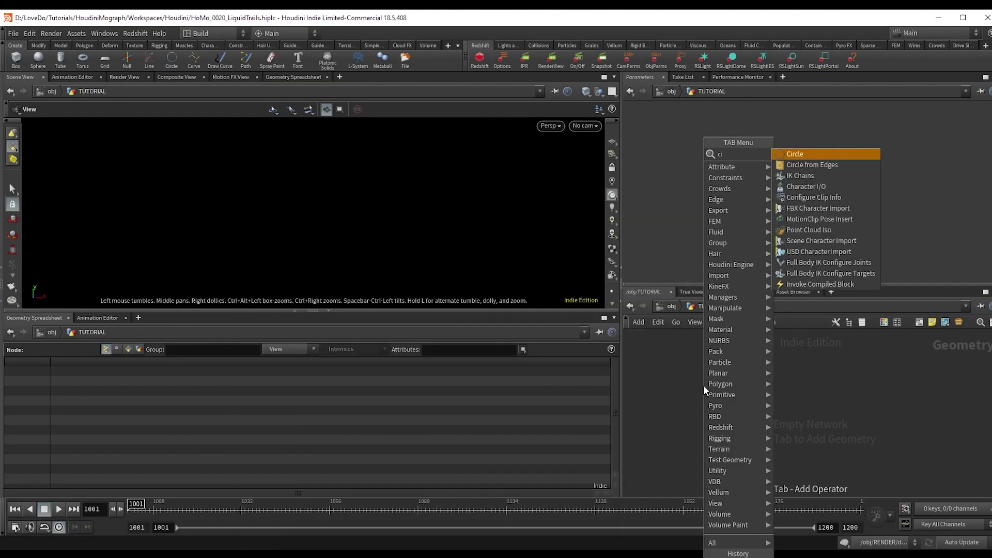
# - Add a Circle set to Polygon type, uniform scale 5, and an open arc
pyautogui.press('Return')
pyautogui.click(705, 386)
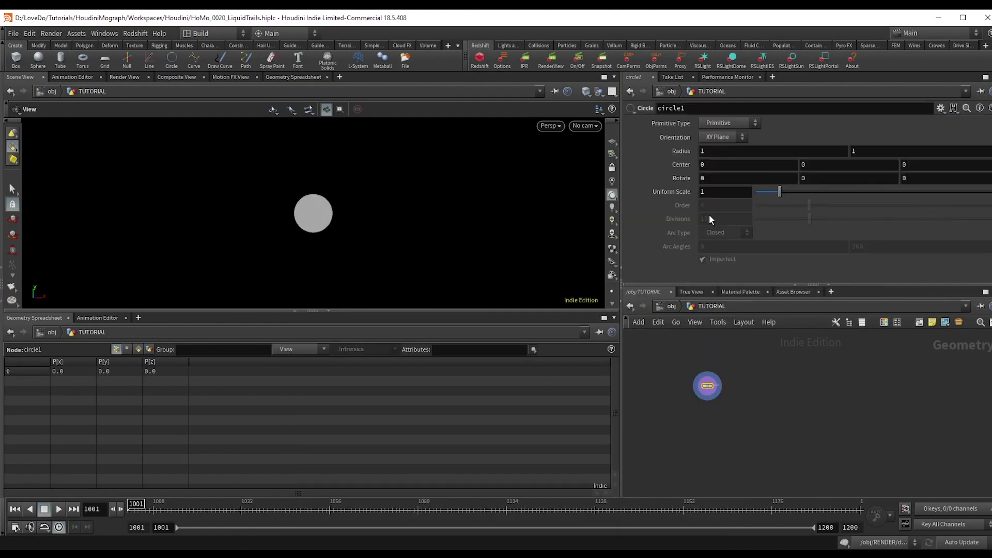
pyautogui.click(728, 123)
pyautogui.click(719, 135)
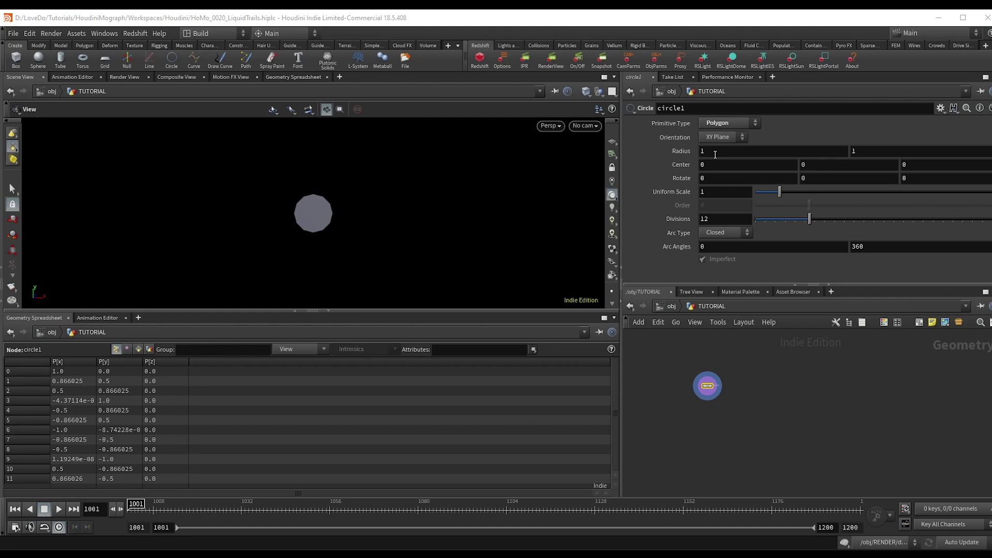
pyautogui.click(716, 192)
pyautogui.write('5')
pyautogui.press('Return')
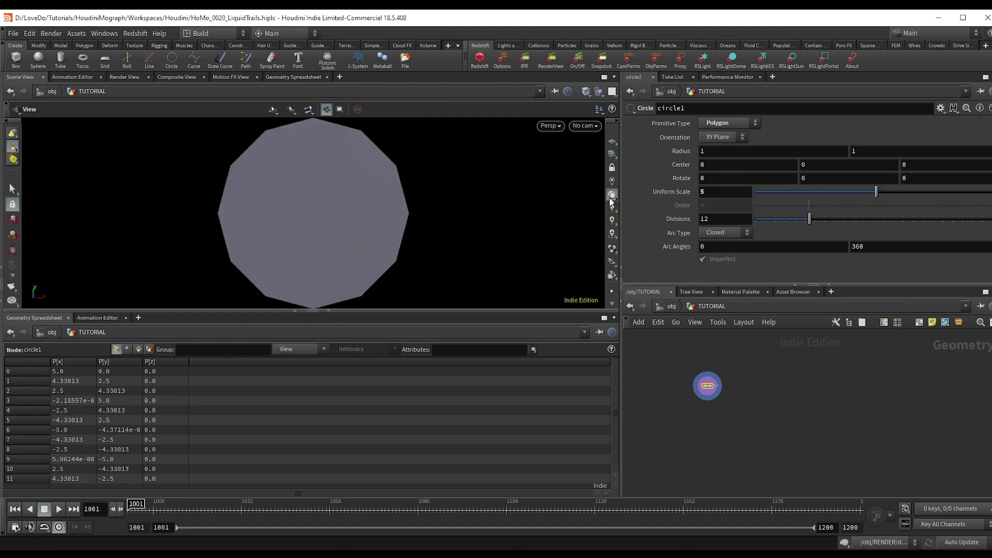
pyautogui.click(722, 233)
pyautogui.click(716, 253)
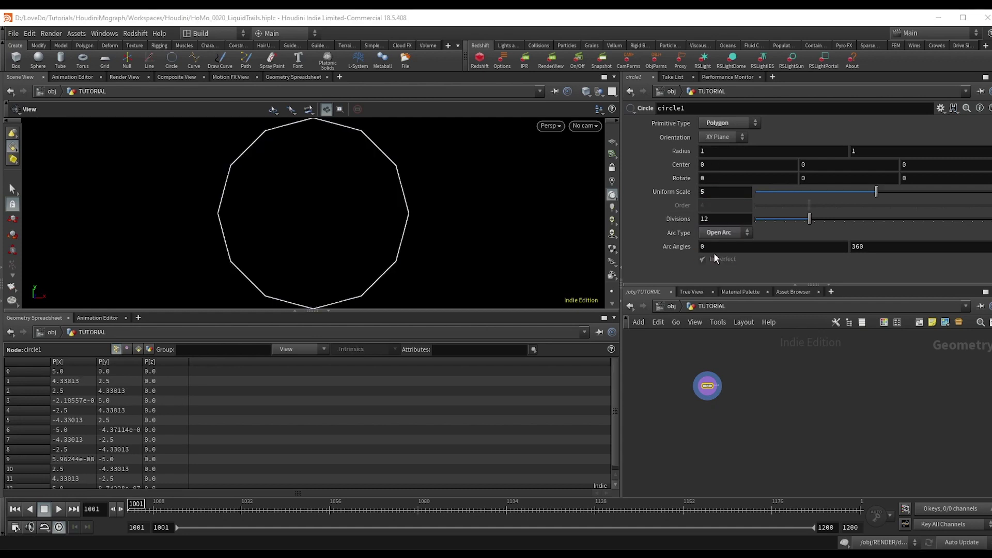
pyautogui.scroll(-2, 325, 209)
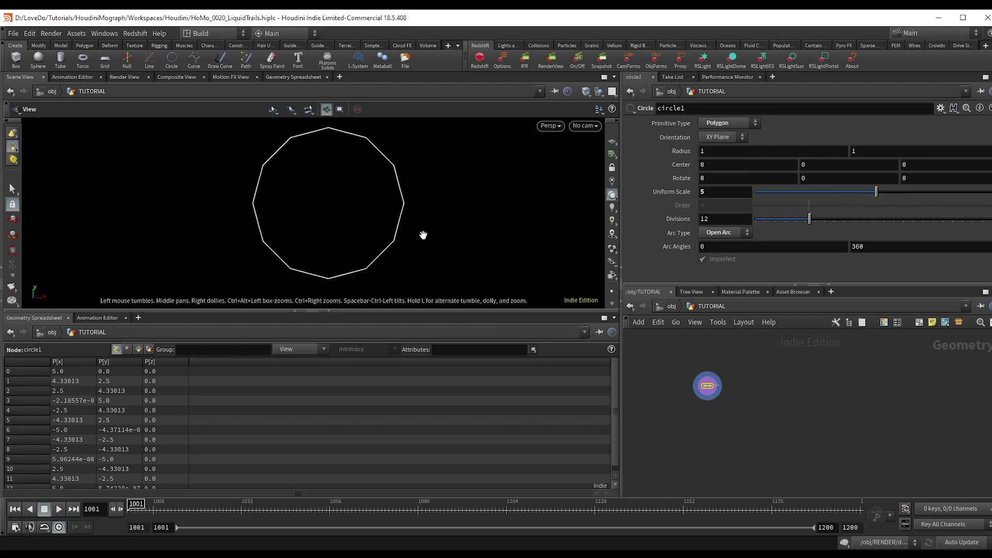
pyautogui.scroll(3, 699, 396)
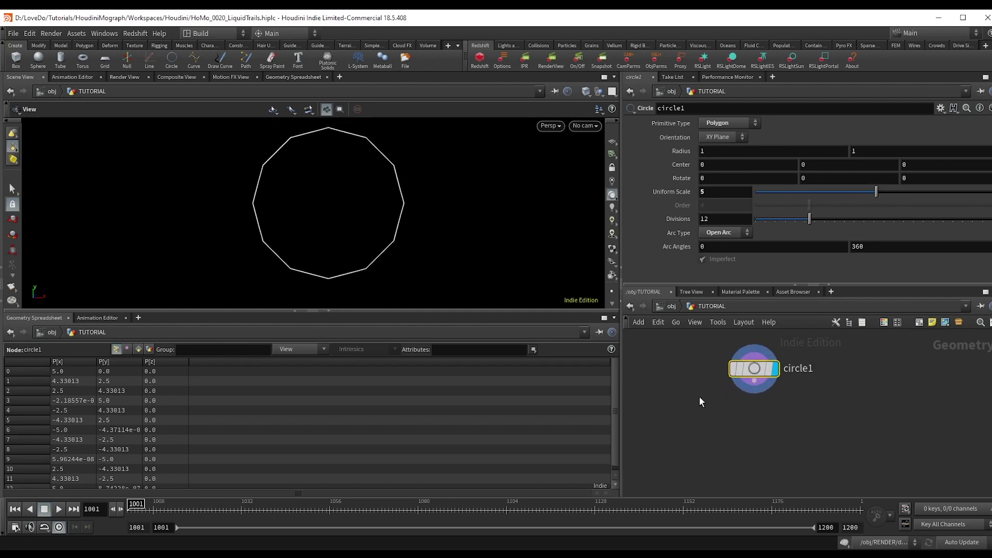
# - Add a Sphere node to the network
pyautogui.press('Tab')
pyautogui.write('sph')
pyautogui.press('Return')
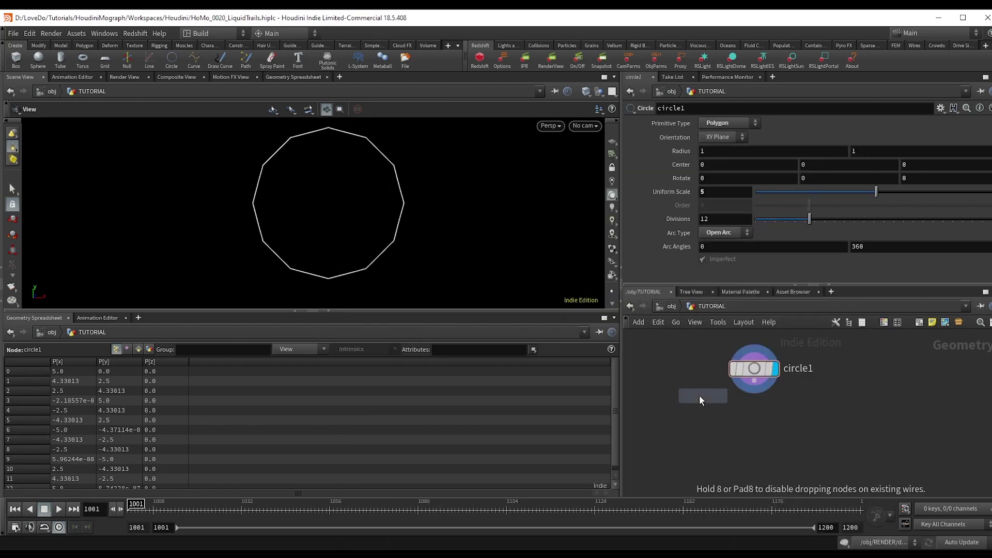
pyautogui.click(699, 395)
# - Add a Null below the circle, wire circle1 into it, and rename it PATH
pyautogui.press('Tab')
pyautogui.write('nu')
pyautogui.press('Return')
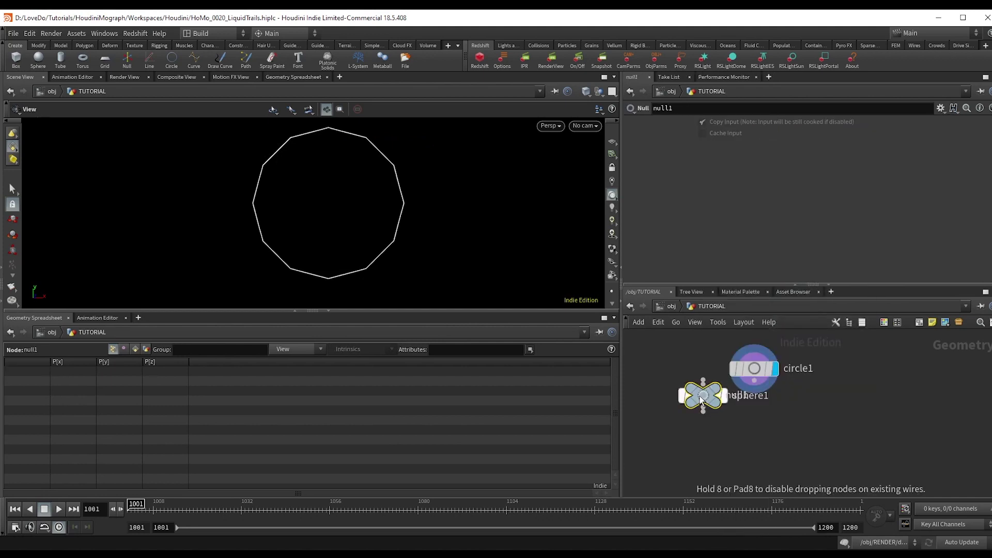
pyautogui.click(738, 448)
pyautogui.click(755, 381)
pyautogui.click(738, 437)
pyautogui.doubleClick(780, 452)
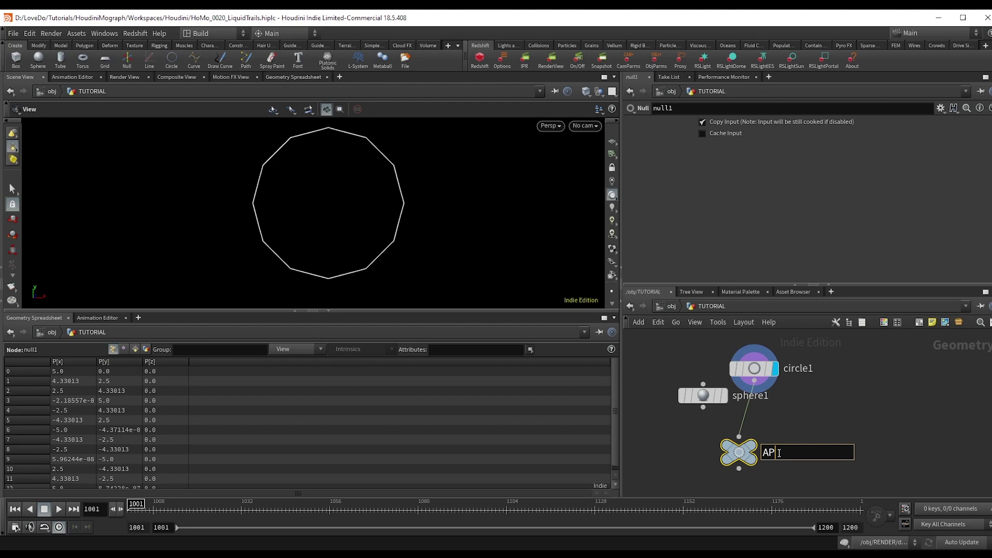
pyautogui.write('PATH')
pyautogui.press('Return')
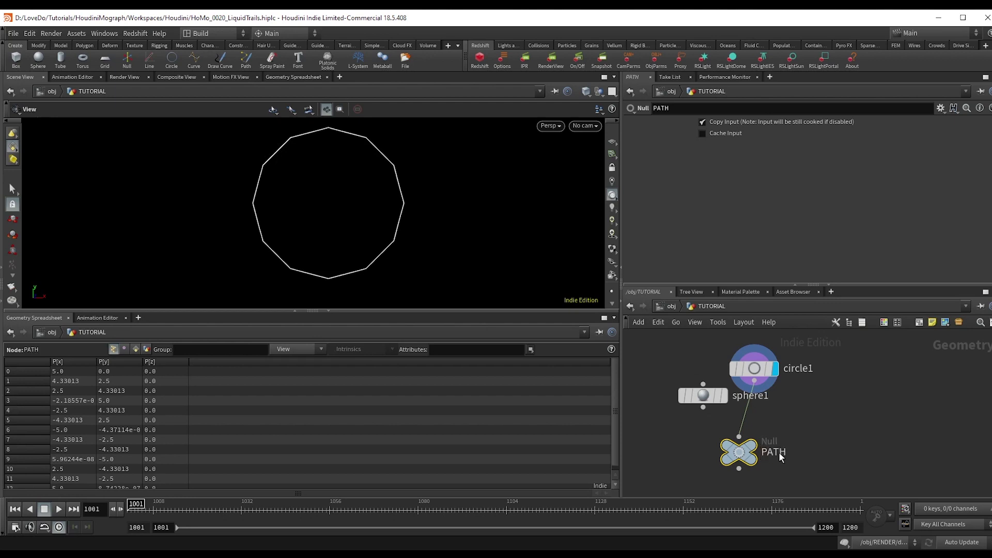
# - Line PATH up under circle1 and move sphere1 to the left
pyautogui.moveTo(743, 451)
pyautogui.mouseDown()
pyautogui.moveTo(770, 449)
pyautogui.moveTo(758, 446)
pyautogui.mouseUp()
pyautogui.scroll(-3, 785, 445)
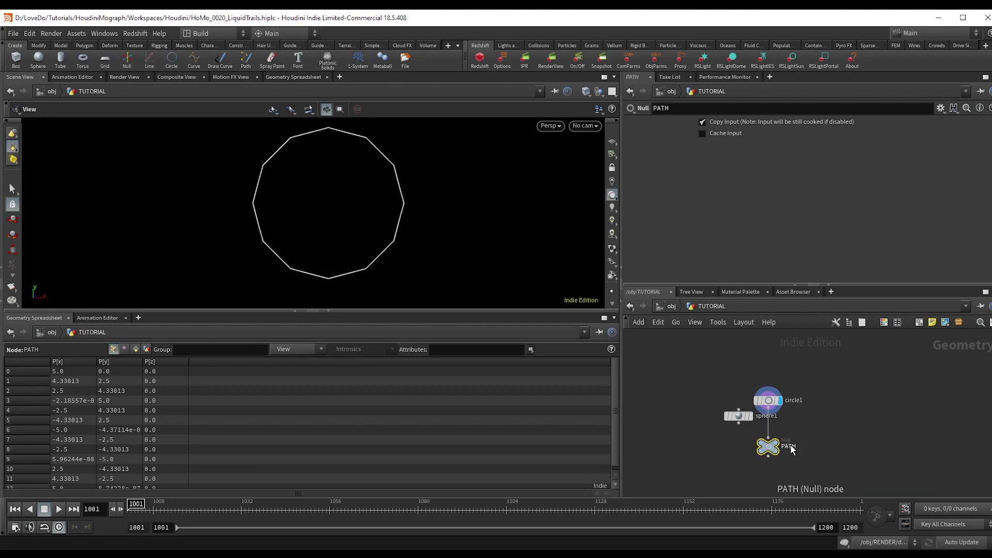
pyautogui.scroll(1, 790, 448)
pyautogui.moveTo(790, 448); pyautogui.dragTo(804, 435, button='middle')
pyautogui.moveTo(735, 394); pyautogui.dragTo(649, 421)
pyautogui.moveTo(653, 427); pyautogui.dragTo(662, 407, button='middle')
# - Copy sphere1 onto PATH's point 0 only with a displayed Copy to Points node
pyautogui.click(665, 410)
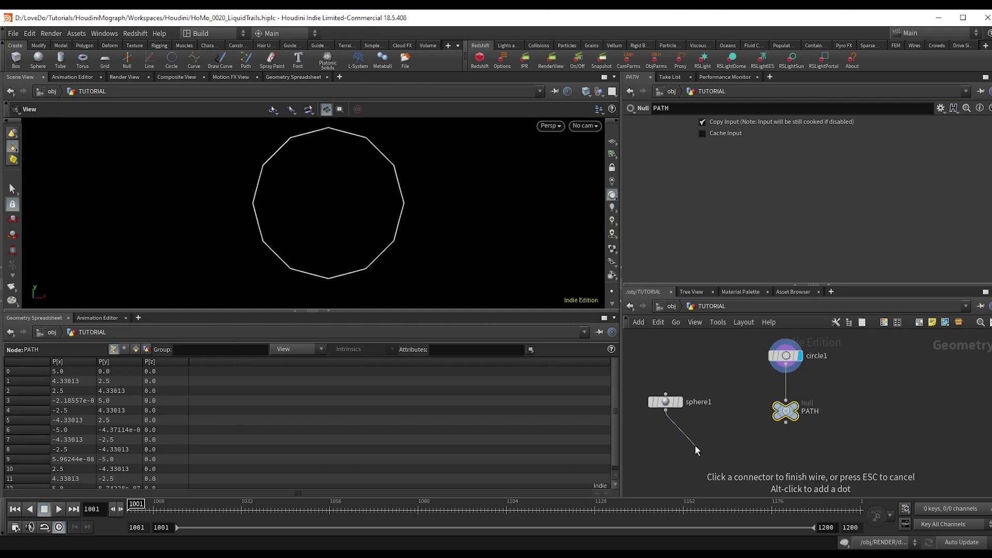
pyautogui.press('Tab')
pyautogui.write('copy')
pyautogui.press('Return')
pyautogui.click(695, 445)
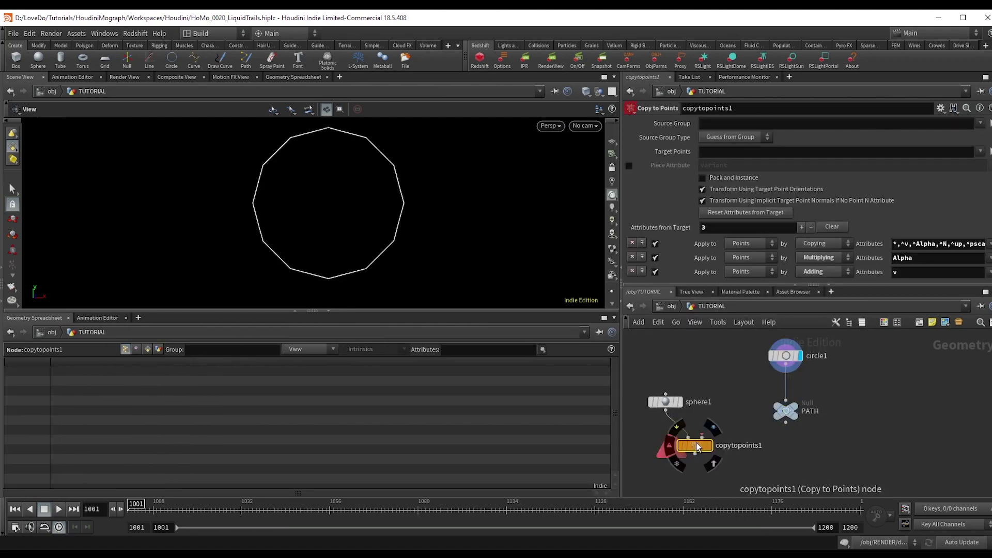
pyautogui.click(701, 437)
pyautogui.click(786, 423)
pyautogui.click(709, 445)
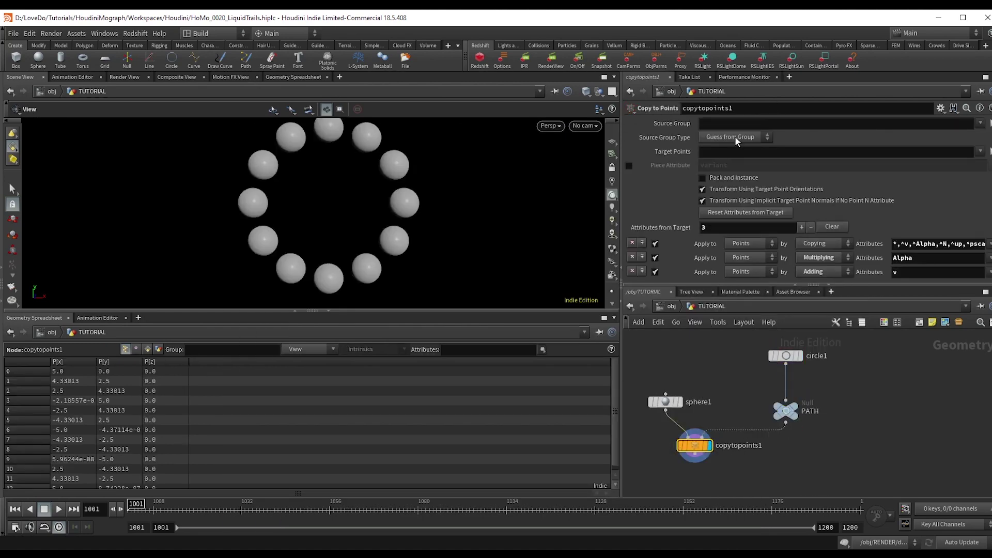
pyautogui.click(711, 153)
pyautogui.press('Return')
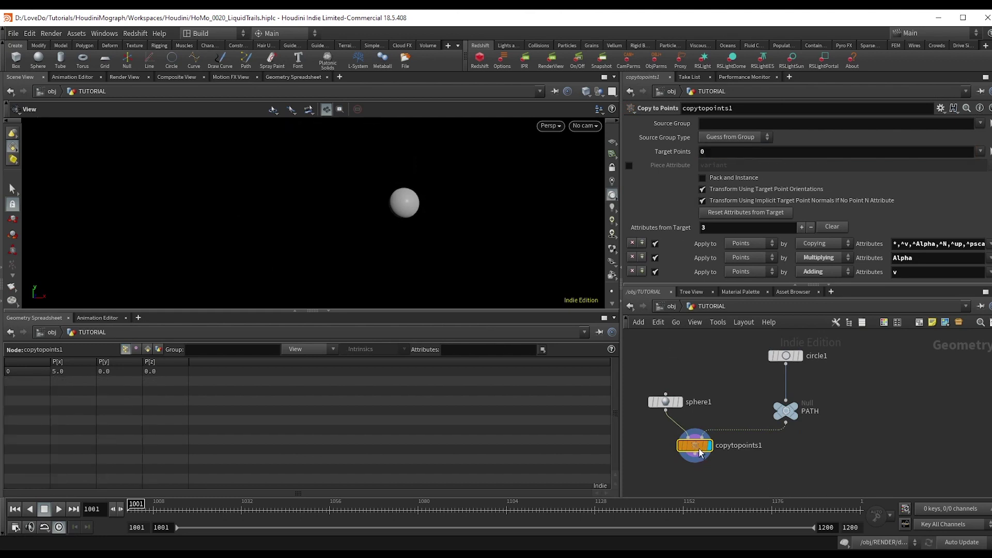
# - Duplicate PATH as PATH1 below copytopoints1 and feed copytopoints1 into it
pyautogui.moveTo(695, 446); pyautogui.dragTo(786, 460)
pyautogui.moveTo(859, 437); pyautogui.dragTo(832, 403, button='middle')
pyautogui.scroll(-1, 799, 400)
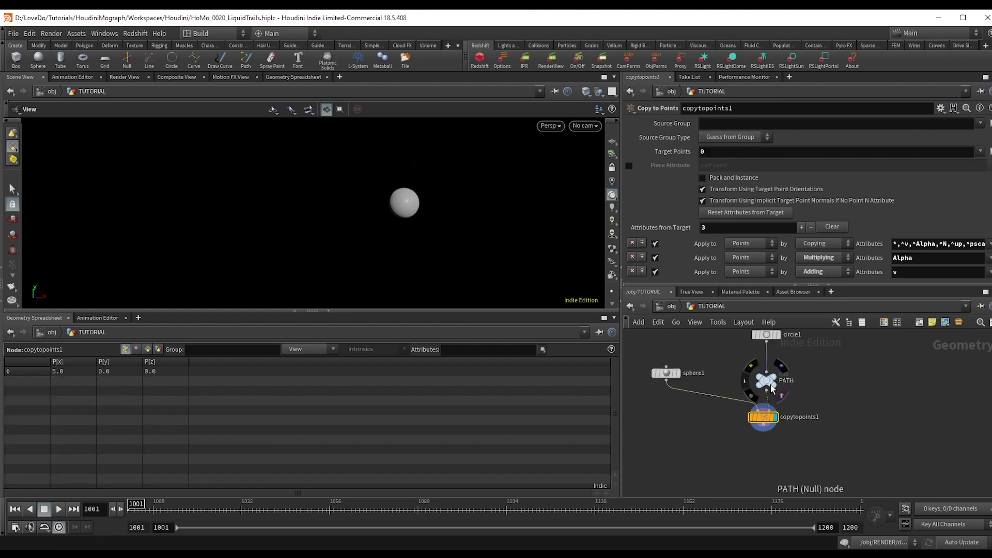
pyautogui.keyDown('alt'); pyautogui.moveTo(770, 383); pyautogui.dragTo(766, 478); pyautogui.keyUp('alt')
pyautogui.scroll(1, 768, 455)
pyautogui.click(763, 444)
pyautogui.click(765, 419)
pyautogui.scroll(-1, 766, 421)
pyautogui.scroll(1, 789, 450)
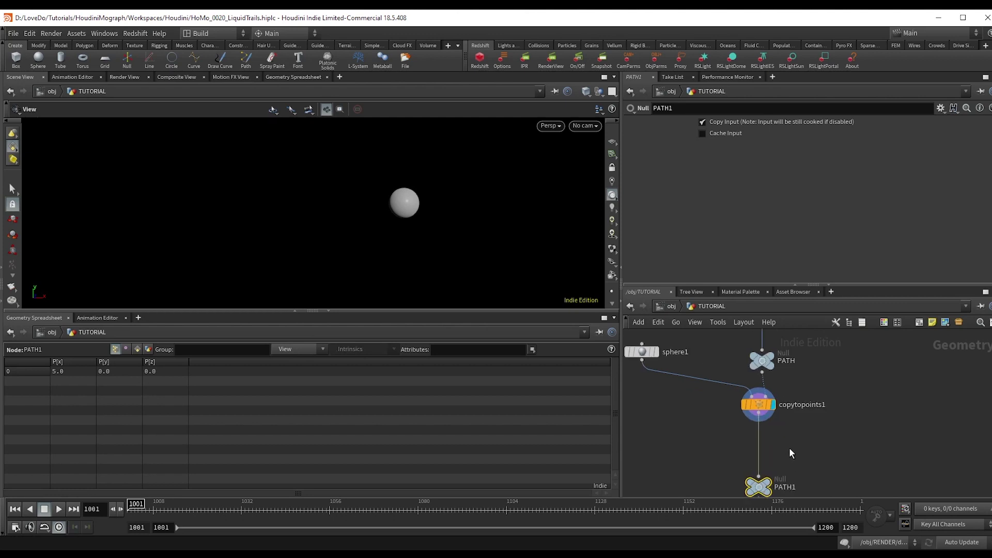
# - Insert a FLIP Source between copytopoints1 and PATH1 and display it in wireframe
pyautogui.press('Tab')
pyautogui.write('flip')
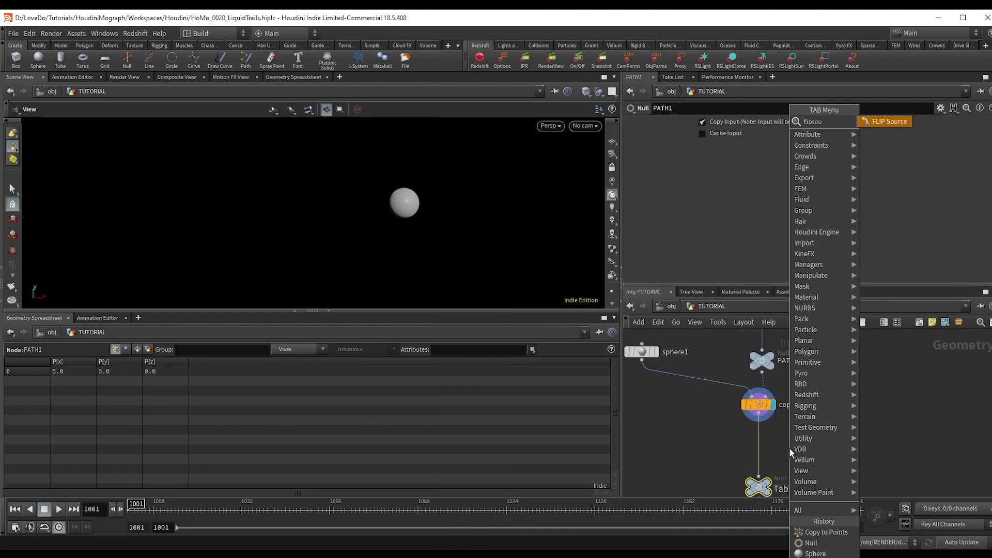
pyautogui.press('Return')
pyautogui.click(789, 448)
pyautogui.moveTo(786, 446); pyautogui.dragTo(756, 444)
pyautogui.click(773, 443)
pyautogui.press('w')
pyautogui.moveTo(461, 190); pyautogui.dragTo(467, 184, button='right')
pyautogui.scroll(5, 467, 184)
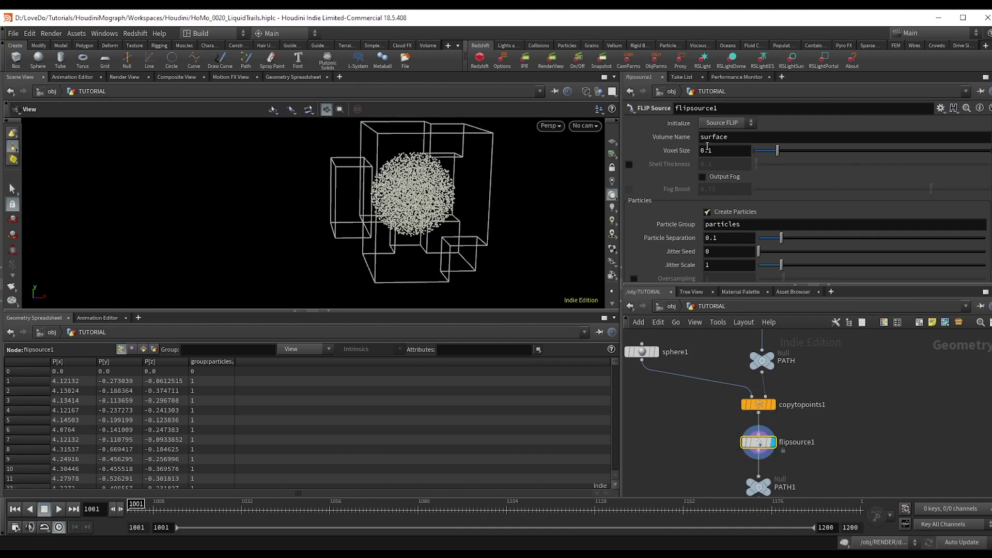
# - Try voxel size 0.067 and particle separation 0.07, then revert separation to 0.1
pyautogui.moveTo(777, 150); pyautogui.dragTo(769, 153)
pyautogui.hotkey('ctrl', 'z')
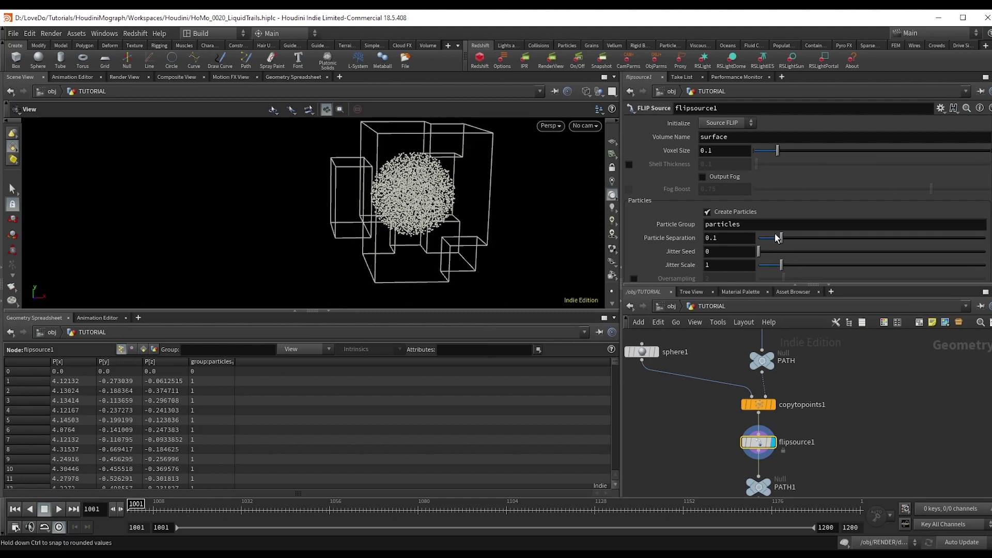
pyautogui.click(774, 236)
pyautogui.hotkey('ctrl', 'z')
pyautogui.hotkey('ctrl', 'shift', 'z')
pyautogui.hotkey('ctrl', 'z')
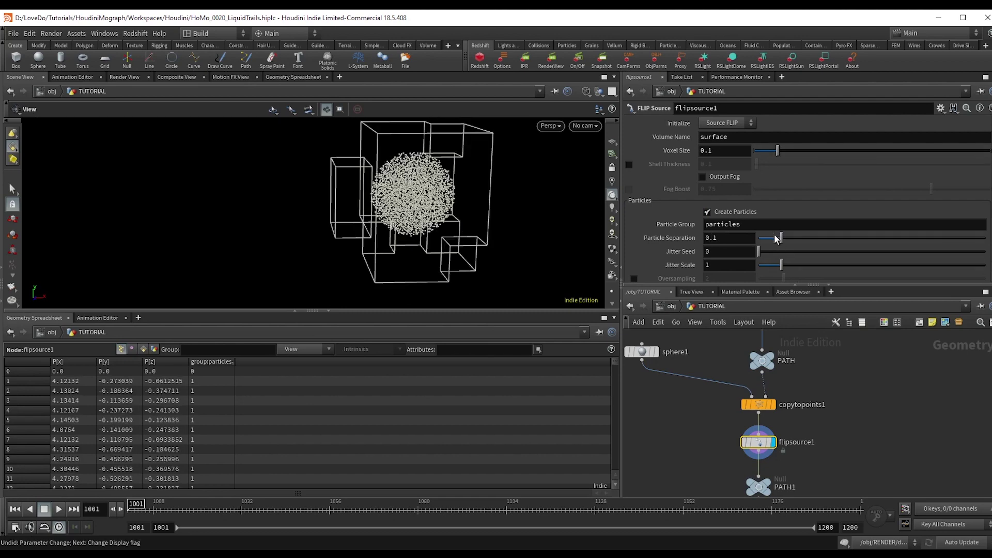
pyautogui.scroll(-1, 816, 427)
pyautogui.scroll(-3, 420, 215)
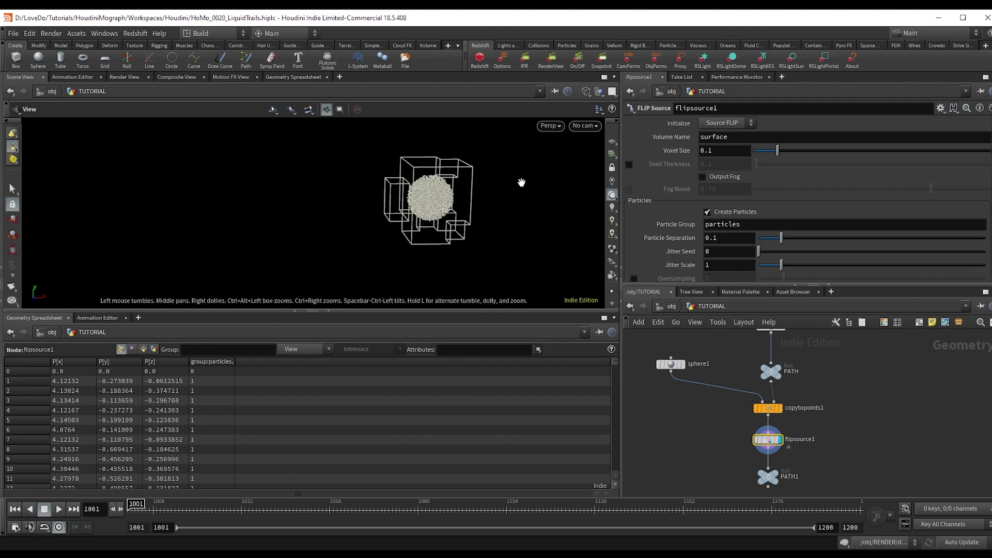
# - Copy flipsource1's Particle Separation parameter and return the viewport to shaded
pyautogui.rightClick(721, 239)
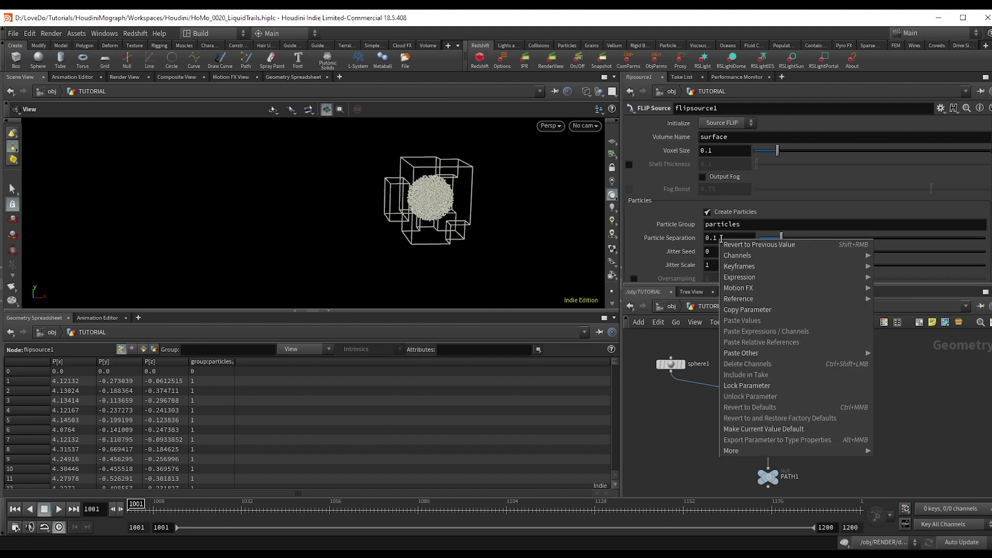
pyautogui.click(752, 311)
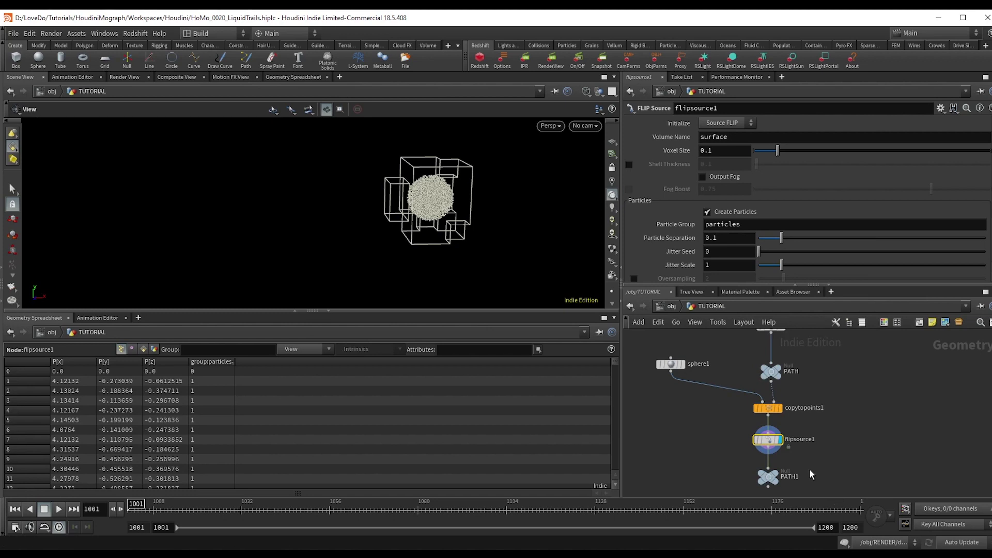
pyautogui.scroll(2, 779, 443)
pyautogui.moveTo(821, 469); pyautogui.dragTo(793, 429, button='middle')
pyautogui.scroll(-1, 789, 435)
pyautogui.press('w')
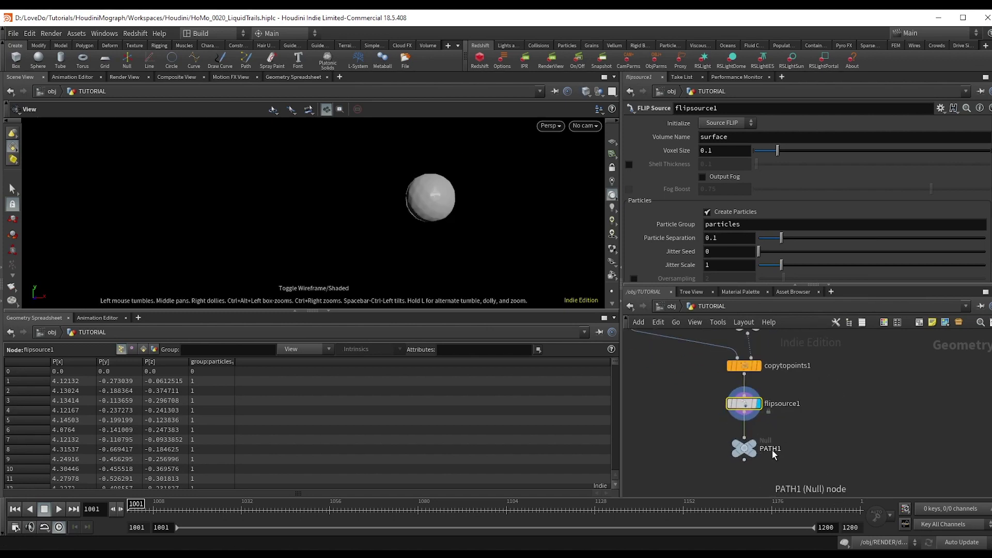
# - Rename the PATH1 null to IN
pyautogui.doubleClick(771, 448)
pyautogui.press('Return')
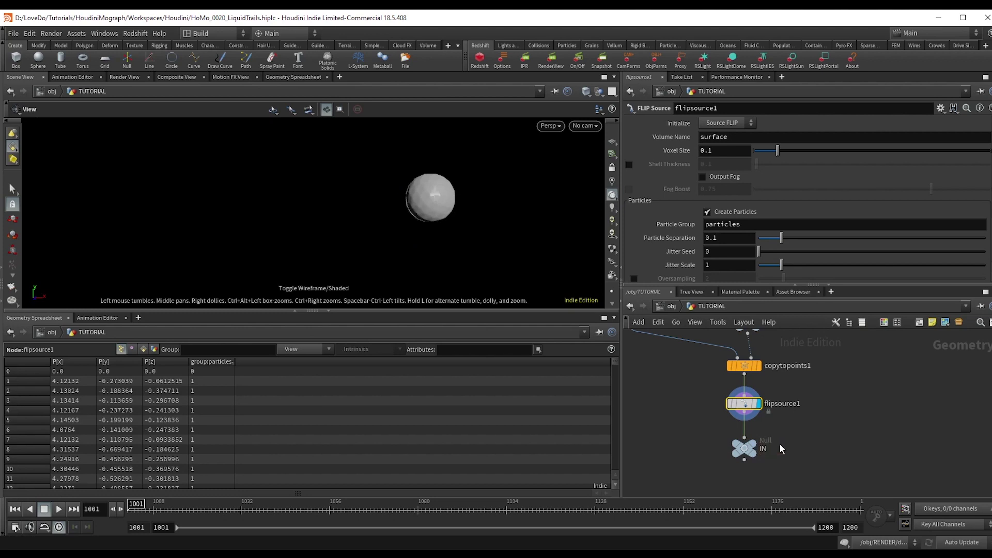
pyautogui.scroll(-1, 781, 455)
pyautogui.moveTo(781, 454); pyautogui.dragTo(749, 412, button='middle')
# - Add a DOP Network below the IN null and go inside it
pyautogui.press('Tab')
pyautogui.write('dopn')
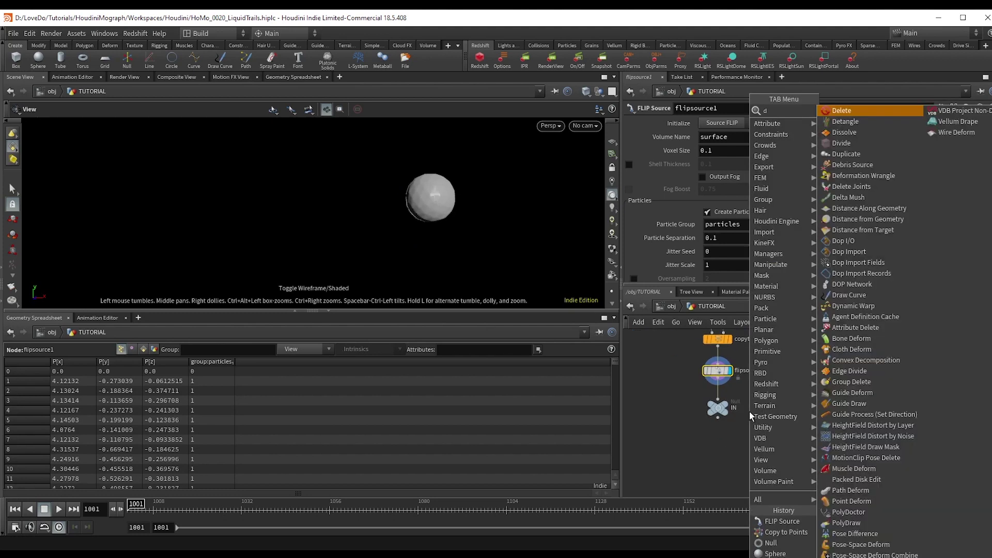
pyautogui.press('Return')
pyautogui.click(749, 411)
pyautogui.moveTo(748, 414); pyautogui.dragTo(714, 437)
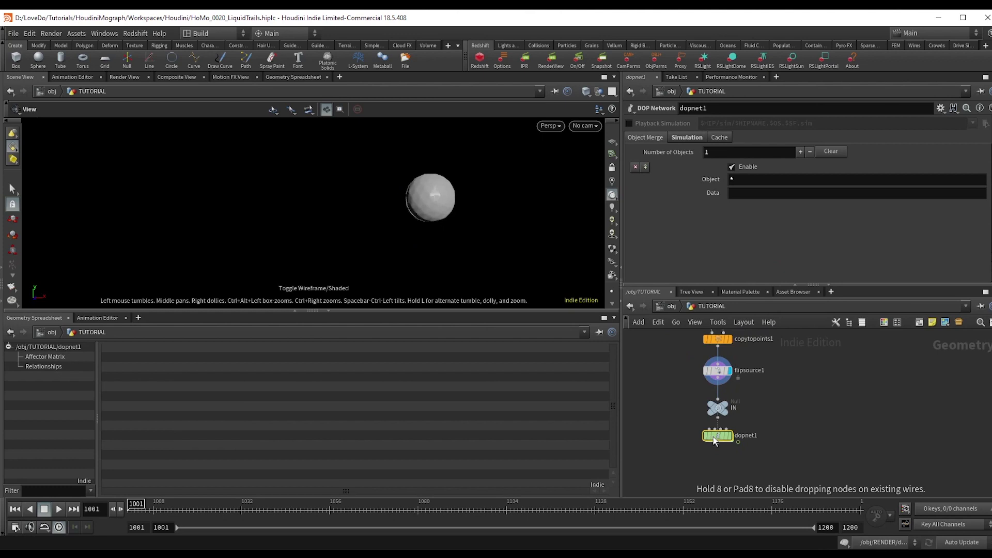
pyautogui.scroll(3, 715, 438)
pyautogui.doubleClick(733, 436)
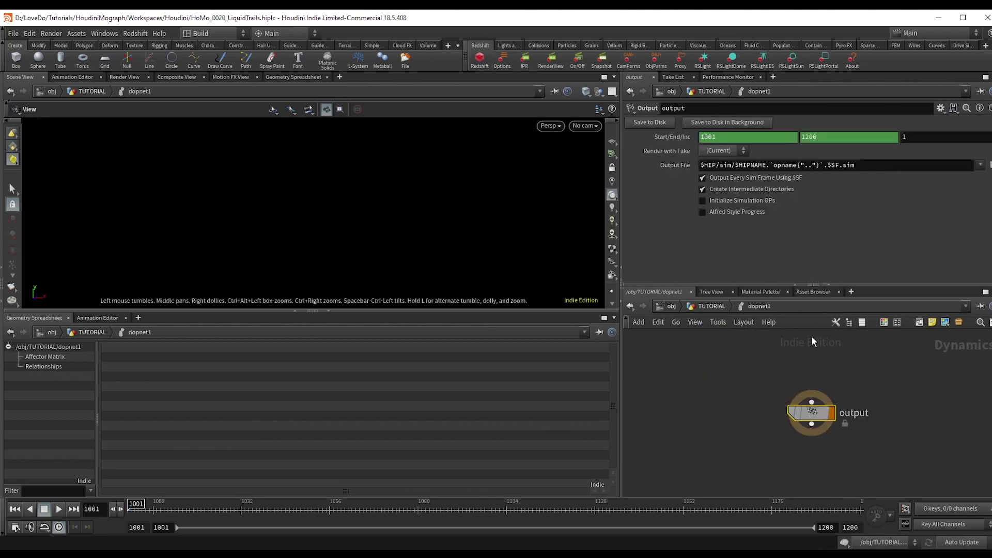
# - Add a FLIP Object and FLIP Solver, wiring object into solver and solver into output
pyautogui.press('Tab')
pyautogui.write('flipo')
pyautogui.press('Return')
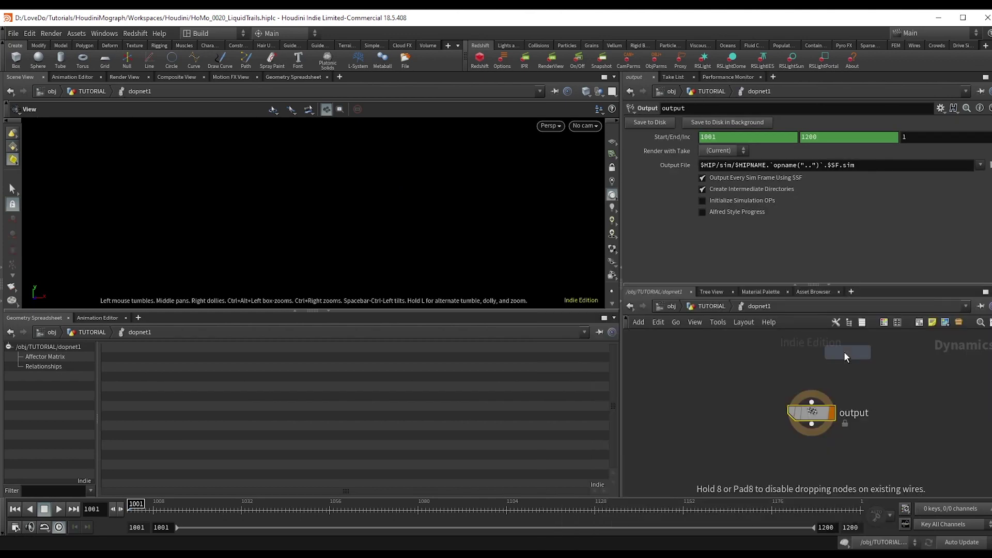
pyautogui.click(844, 352)
pyautogui.press('Tab')
pyautogui.write('flipsol')
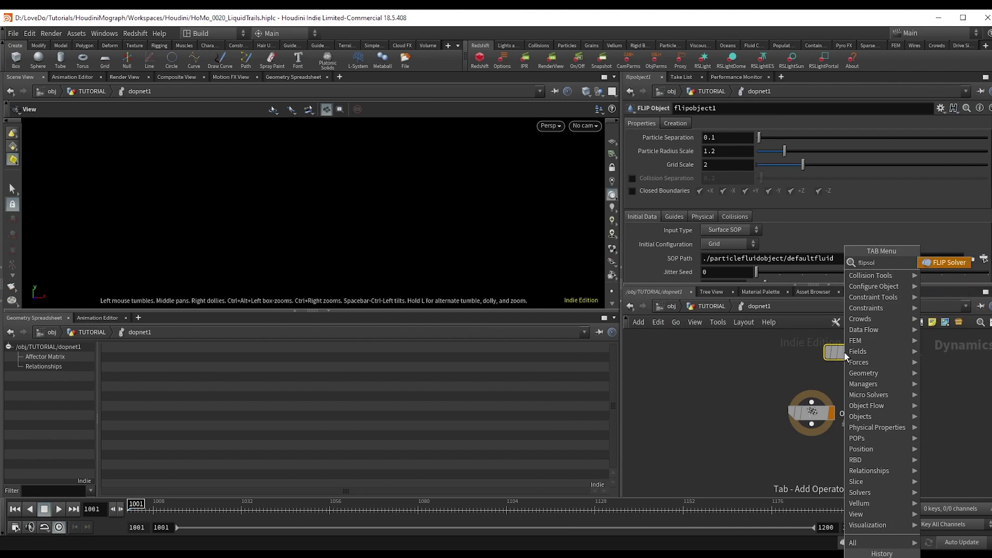
pyautogui.press('Return')
pyautogui.click(811, 367)
pyautogui.click(811, 379)
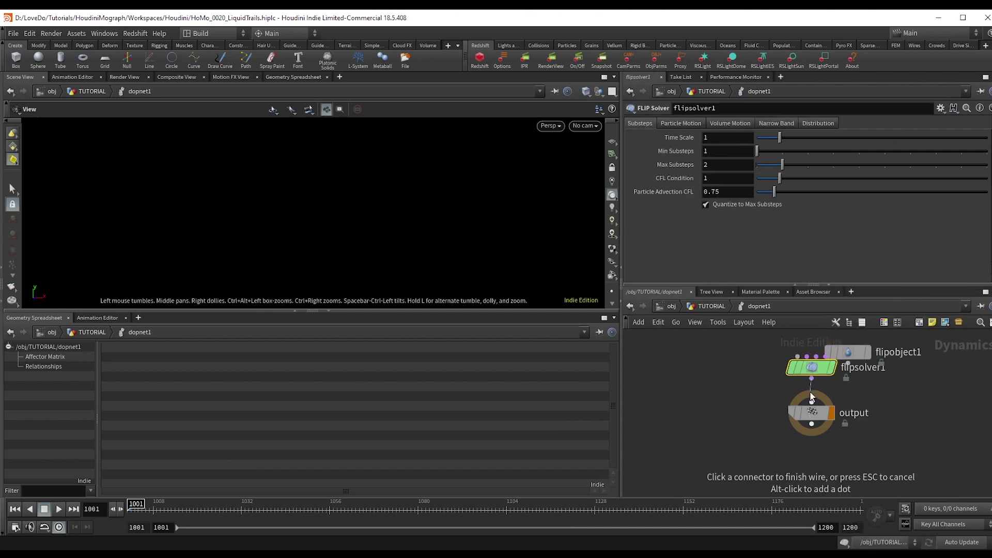
pyautogui.click(811, 401)
pyautogui.moveTo(883, 405); pyautogui.dragTo(864, 445, button='middle')
pyautogui.moveTo(835, 397); pyautogui.dragTo(747, 361)
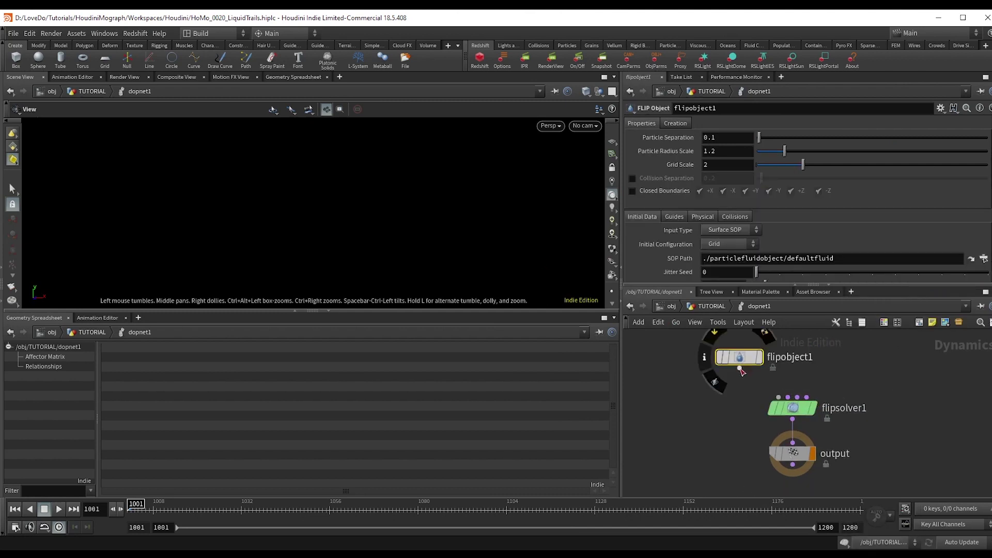
pyautogui.click(739, 368)
# - Set the FLIP Object's SOP Path to ../../IN
pyautogui.click(779, 397)
pyautogui.click(724, 258)
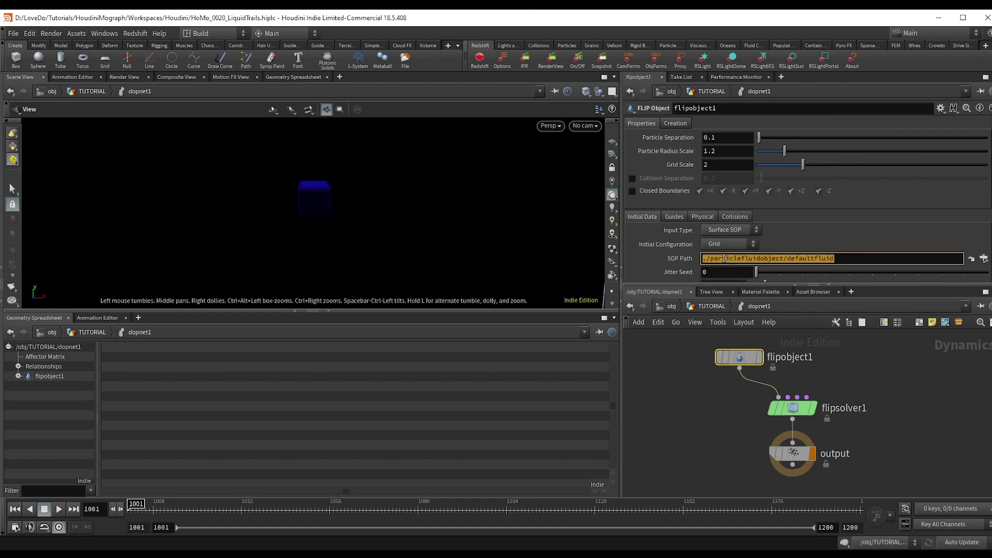
pyautogui.write('../../')
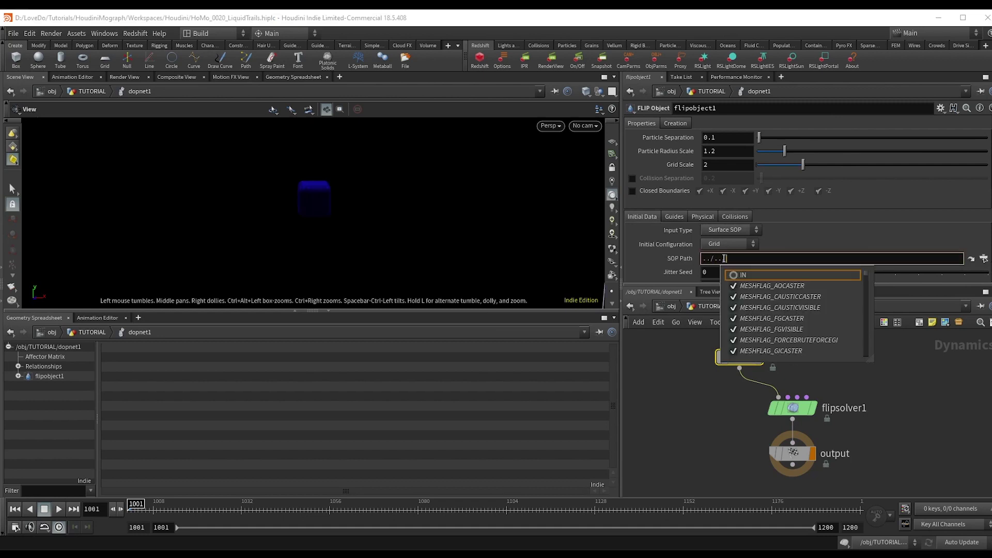
pyautogui.press('Return')
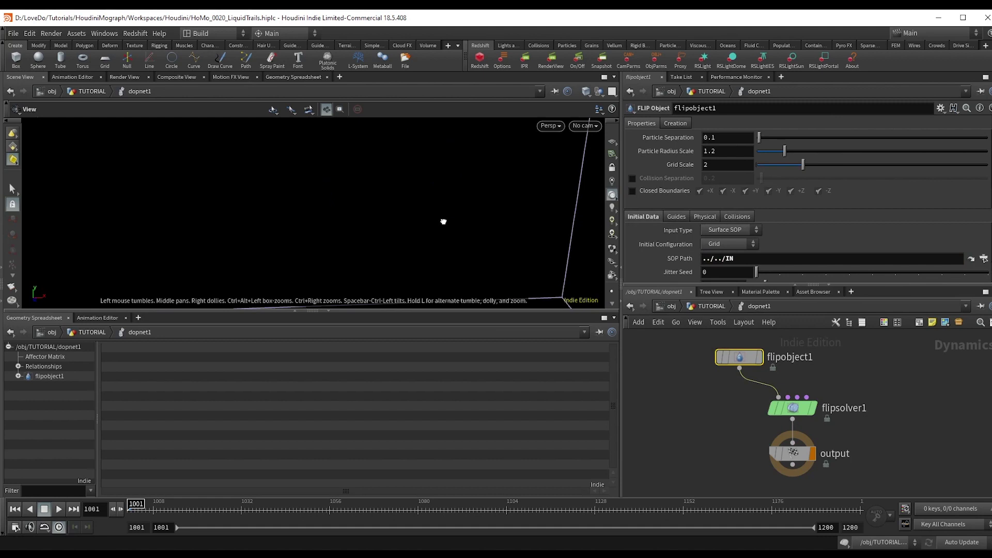
# - Set the FLIP Object's particle guide display to plain Particles
pyautogui.click(675, 218)
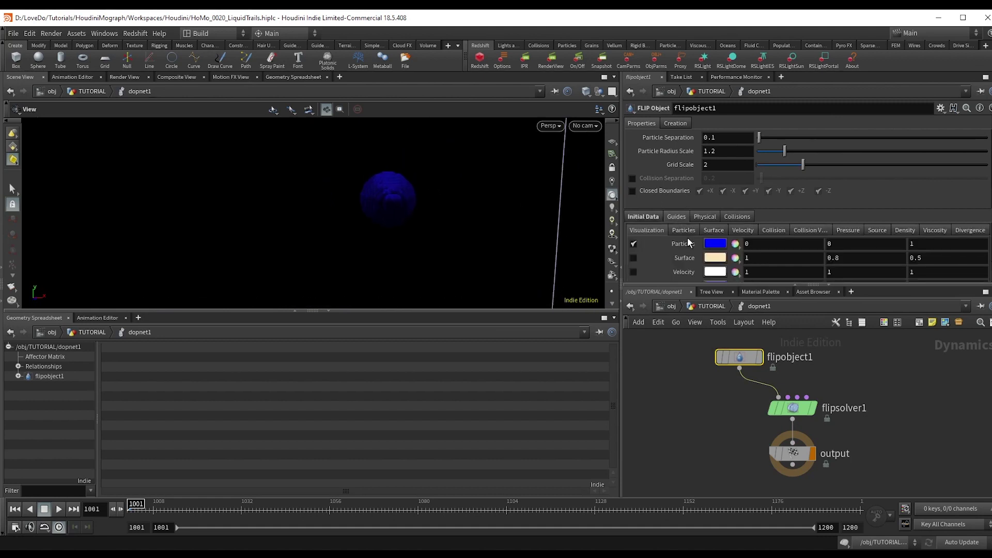
pyautogui.click(689, 229)
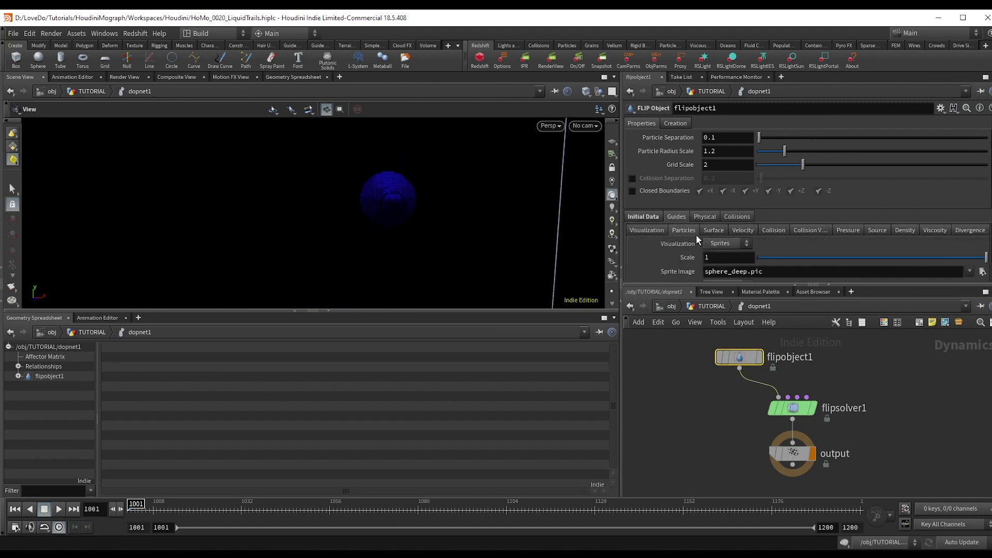
pyautogui.click(714, 245)
pyautogui.click(716, 287)
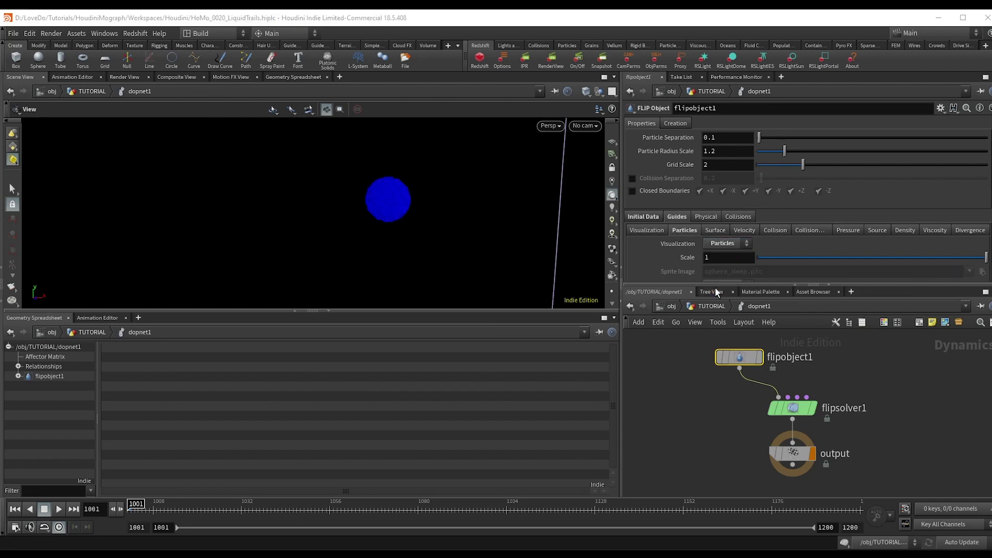
pyautogui.moveTo(398, 198); pyautogui.dragTo(270, 224)
pyautogui.moveTo(370, 222); pyautogui.dragTo(394, 228)
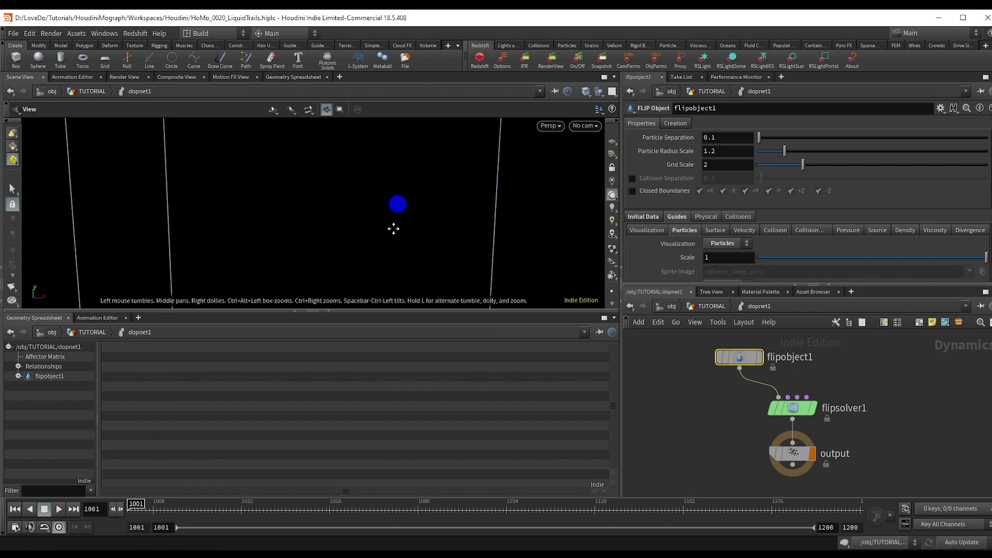
# - Paste a relative reference to flipsource1's particle separation, then play the simulation
pyautogui.moveTo(739, 364)
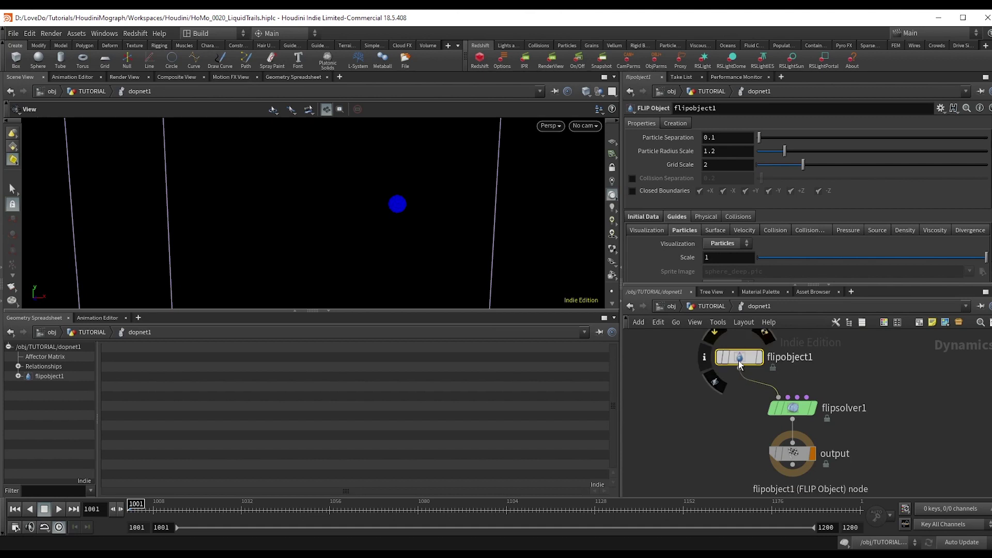
pyautogui.rightClick(714, 140)
pyautogui.click(745, 243)
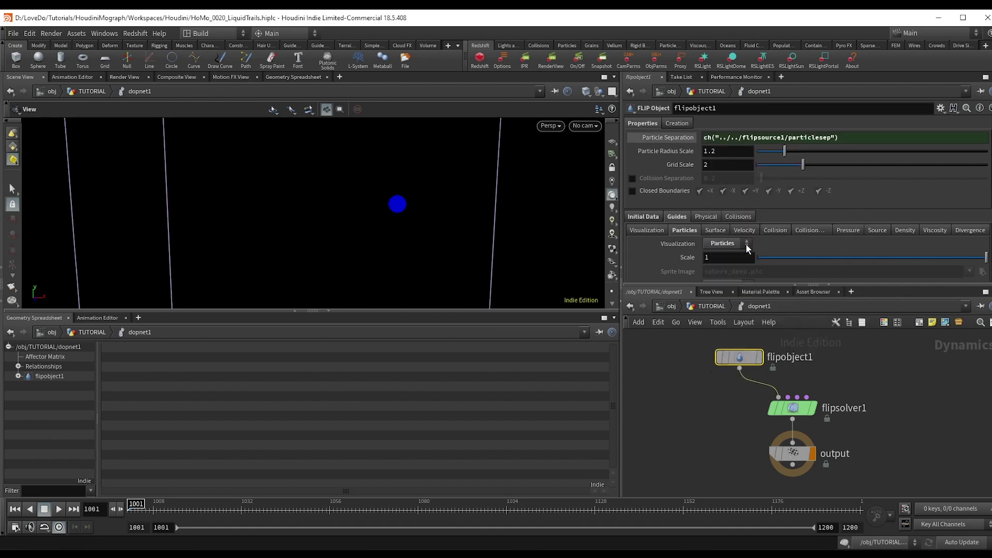
pyautogui.moveTo(430, 205); pyautogui.dragTo(419, 211)
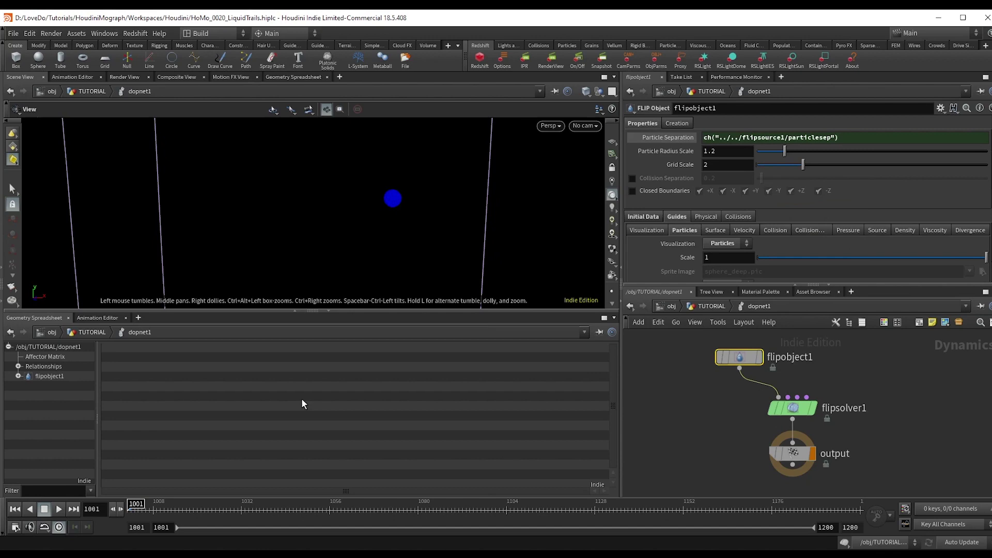
pyautogui.click(59, 509)
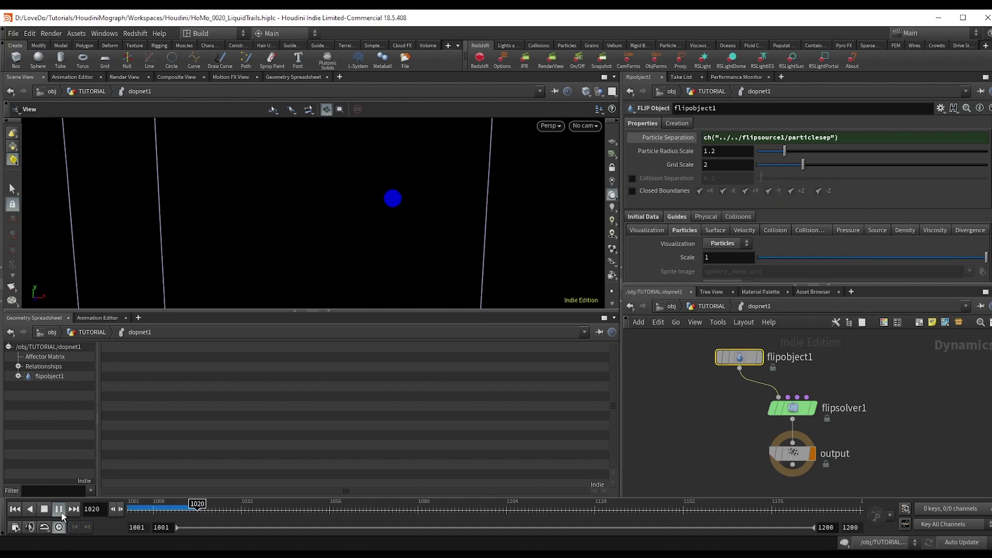
pyautogui.click(44, 509)
# - From frame 1001, add a Gravity Force and Ground Plane merged together
pyautogui.click(15, 510)
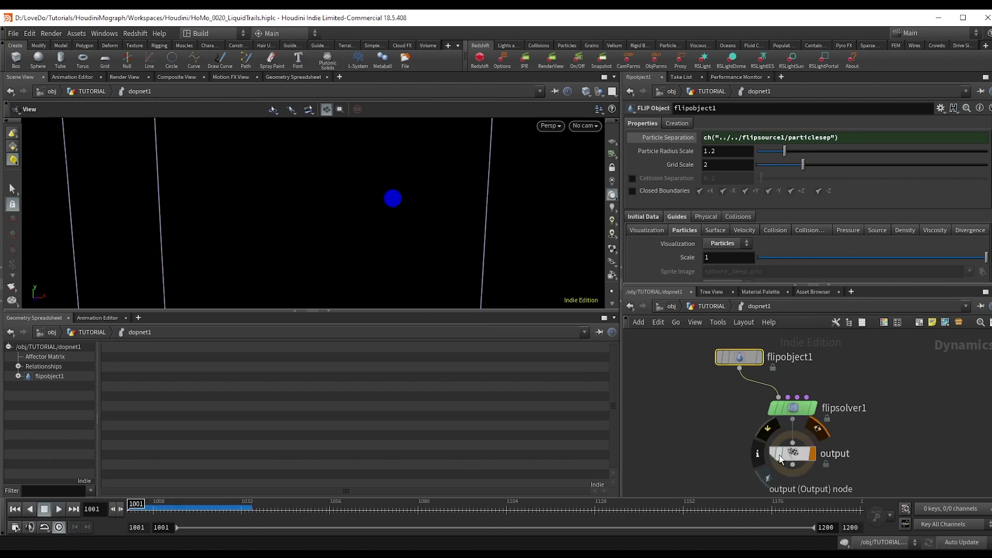
pyautogui.moveTo(792, 453); pyautogui.dragTo(792, 482)
pyautogui.press('Tab')
pyautogui.write('grav')
pyautogui.press('Return')
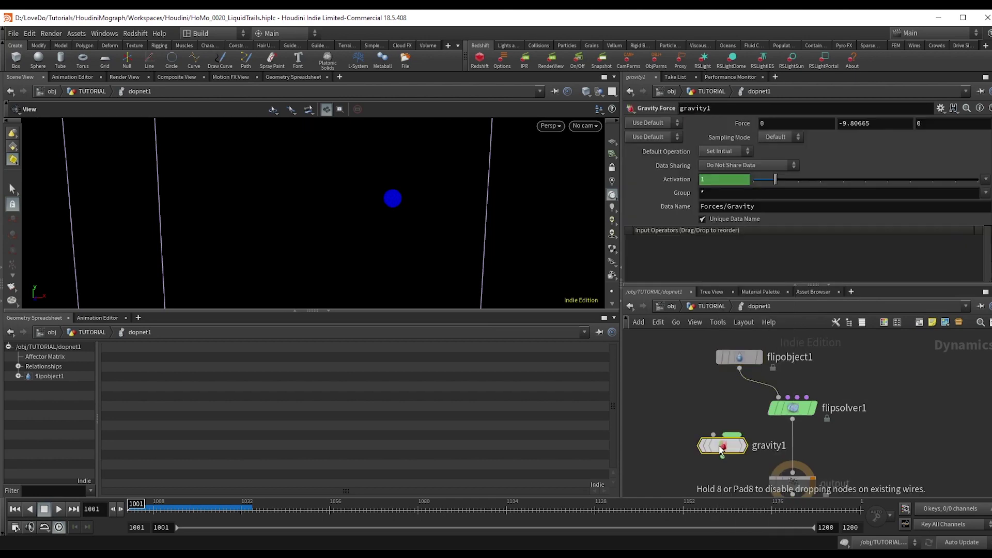
pyautogui.click(806, 457)
pyautogui.press('Tab')
pyautogui.write('gr')
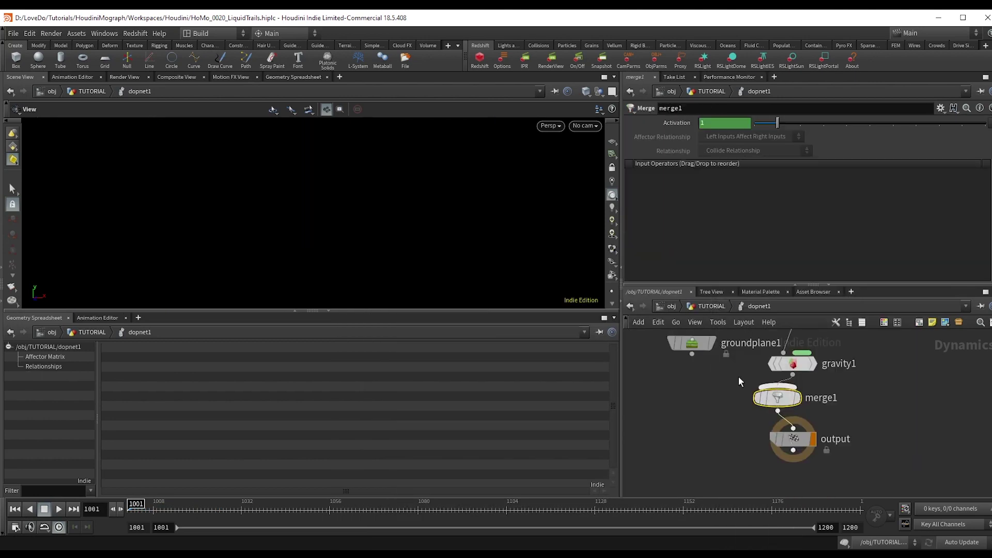
pyautogui.moveTo(691, 354); pyautogui.dragTo(777, 385)
# - Play the test to frame 1035, then delete the ground plane, gravity and merge nodes
pyautogui.click(58, 509)
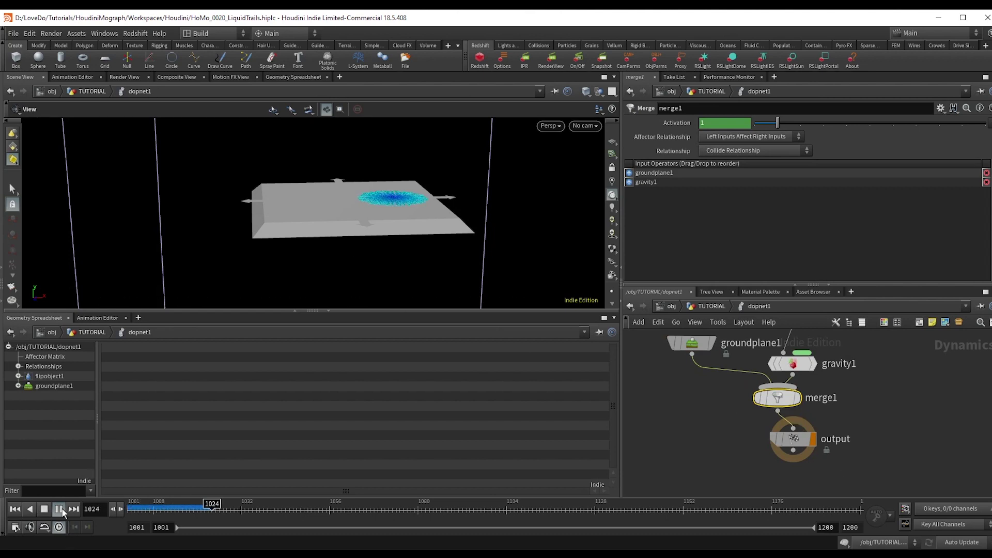
pyautogui.click(59, 509)
pyautogui.moveTo(887, 401); pyautogui.dragTo(876, 419, button='middle')
pyautogui.scroll(-1, 876, 419)
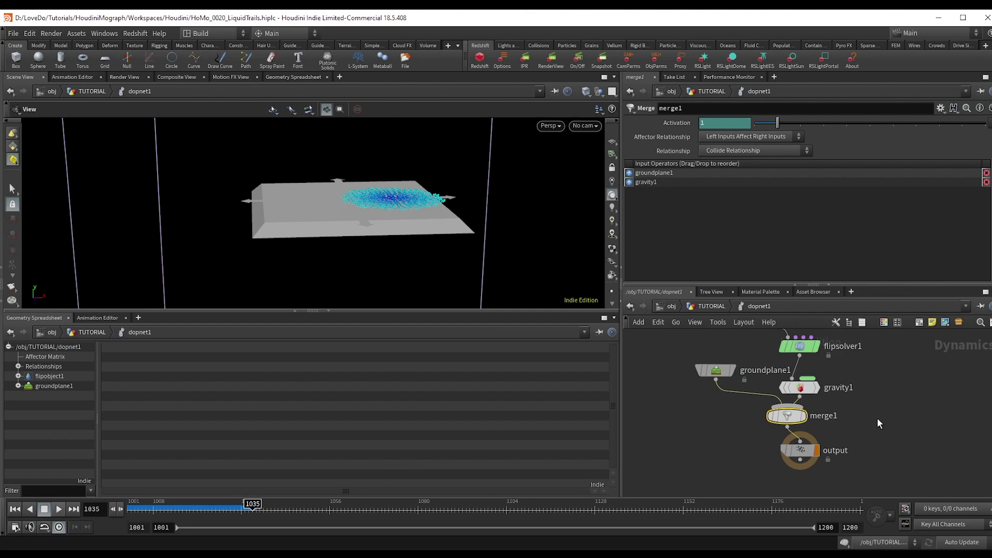
pyautogui.moveTo(871, 421); pyautogui.dragTo(708, 373)
pyautogui.press('Delete')
# - Wire flipsolver1 back to the output node and return to the first frame
pyautogui.scroll(-2, 872, 400)
pyautogui.click(822, 427)
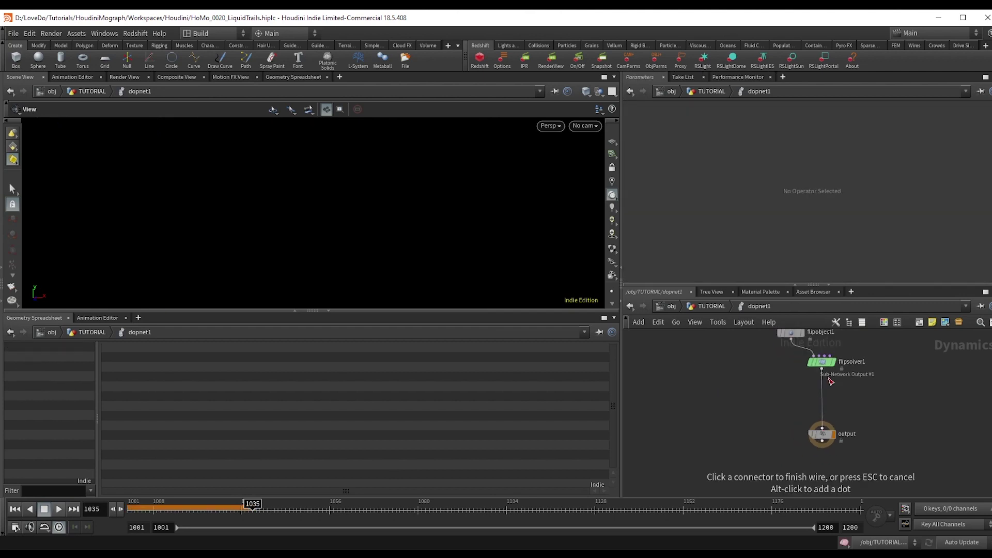
pyautogui.click(821, 368)
pyautogui.click(14, 509)
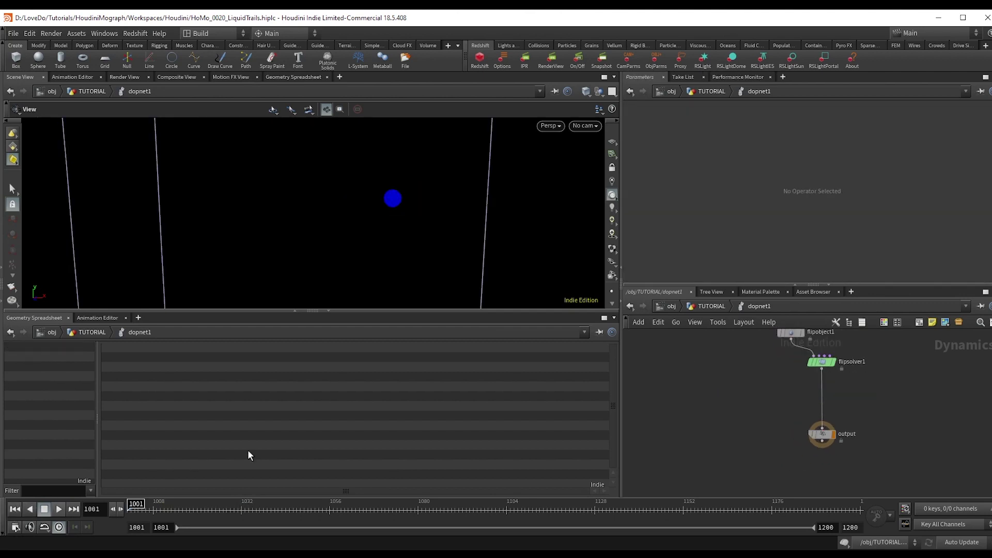
pyautogui.scroll(2, 913, 394)
# - Feed a POP Curve Force into flipsolver1's velocity input with SOP Path ../../PATH
pyautogui.click(762, 418)
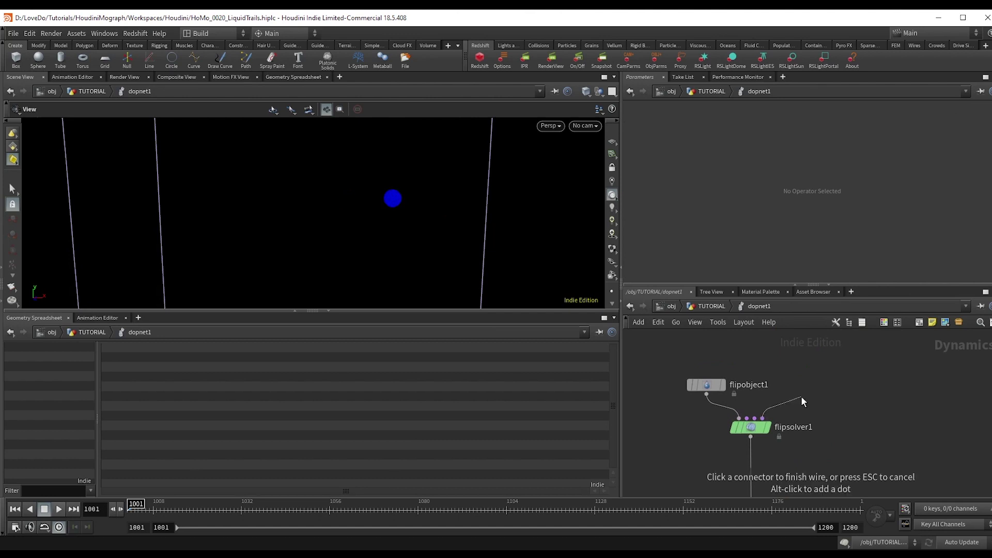
pyautogui.click(801, 397)
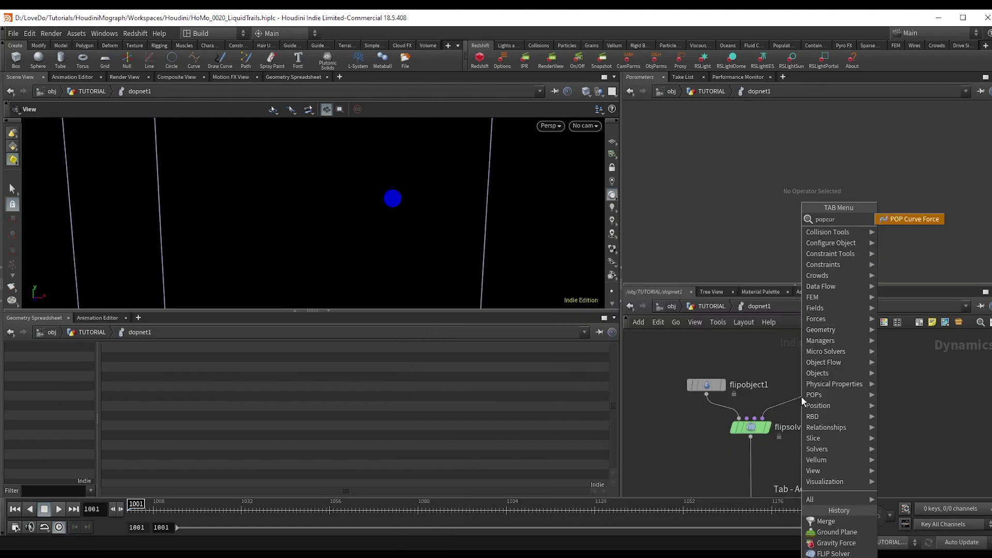
pyautogui.press('Escape')
pyautogui.click(800, 396)
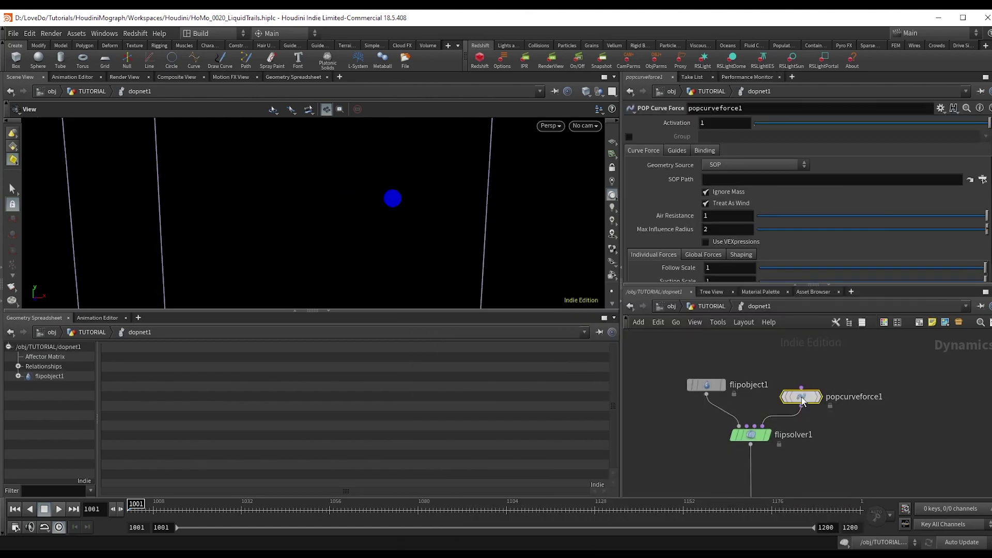
pyautogui.click(805, 179)
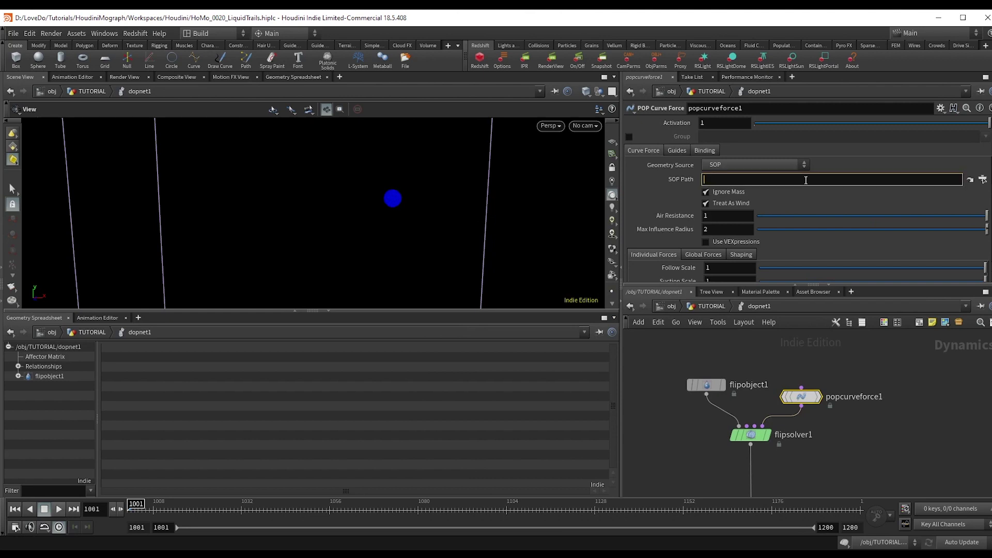
pyautogui.write('../../')
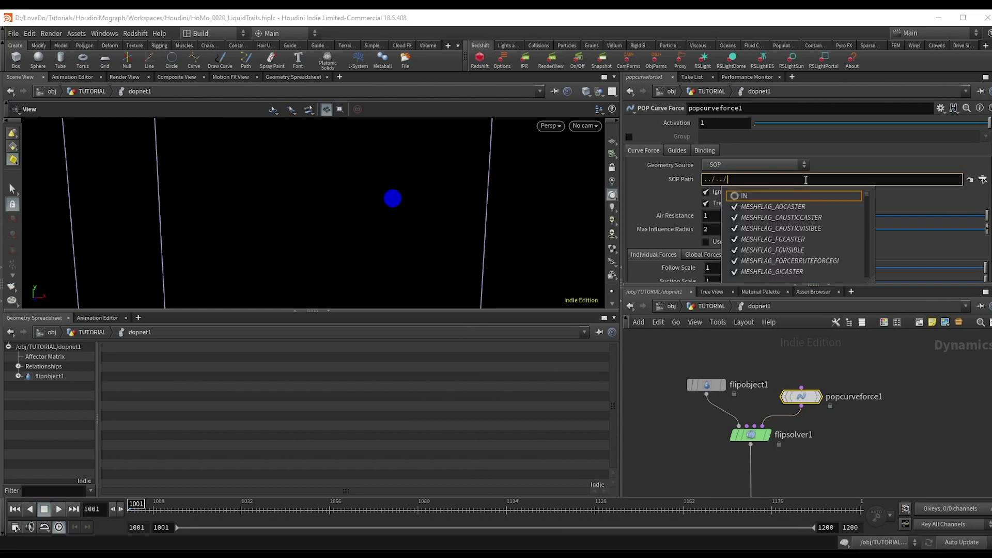
pyautogui.write('PA')
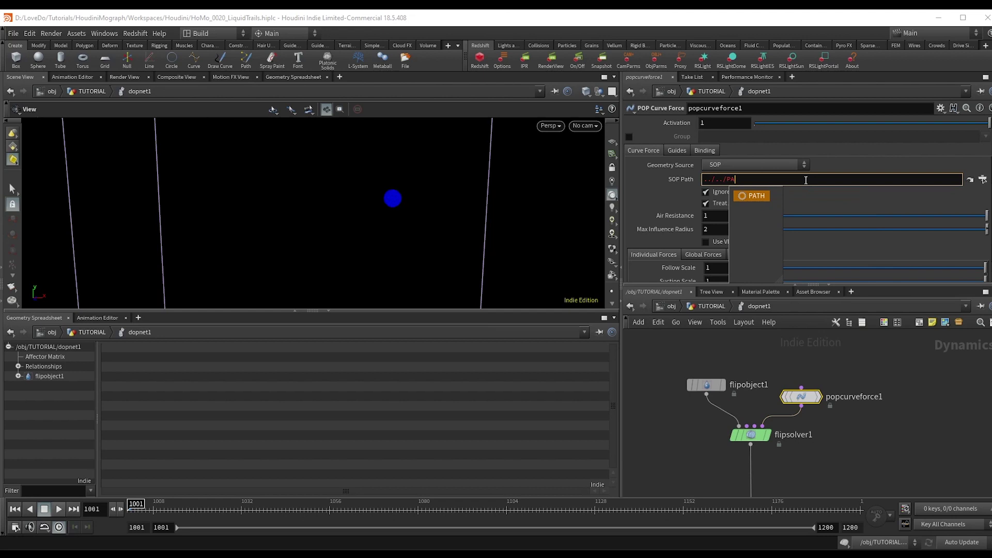
pyautogui.press('Return')
pyautogui.click(809, 175)
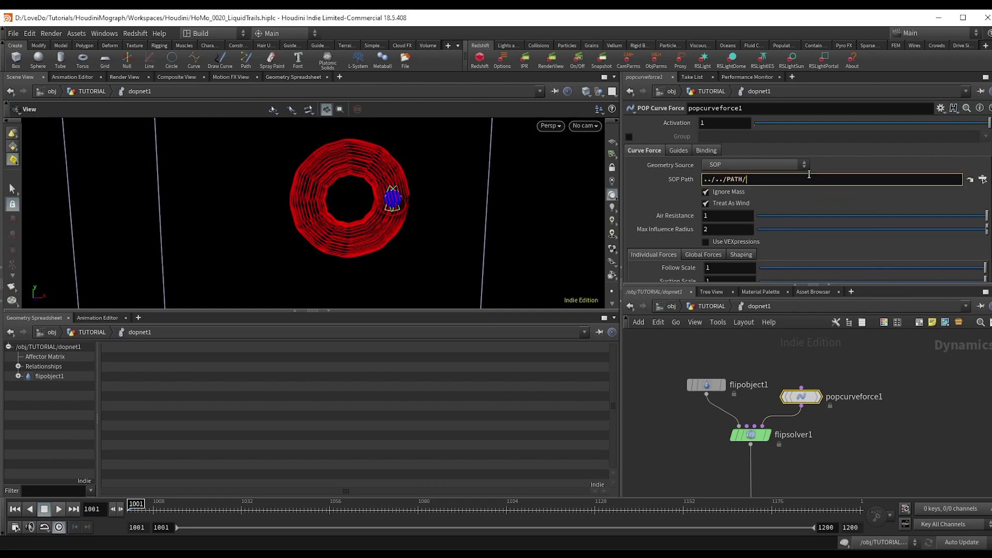
pyautogui.press('BackSpace')
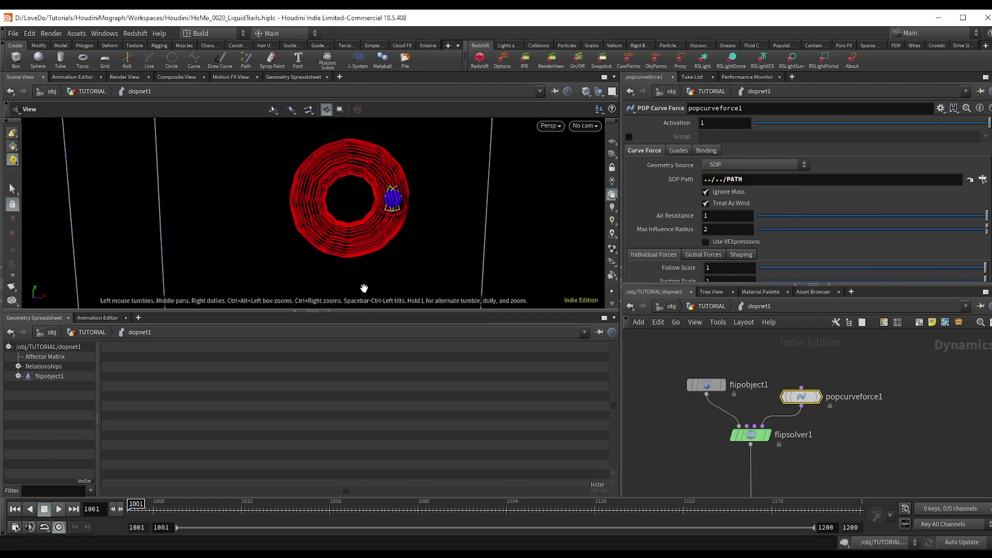
# - Play the simulation to watch the fluid follow the PATH curve
pyautogui.scroll(3, 451, 209)
pyautogui.scroll(1, 414, 217)
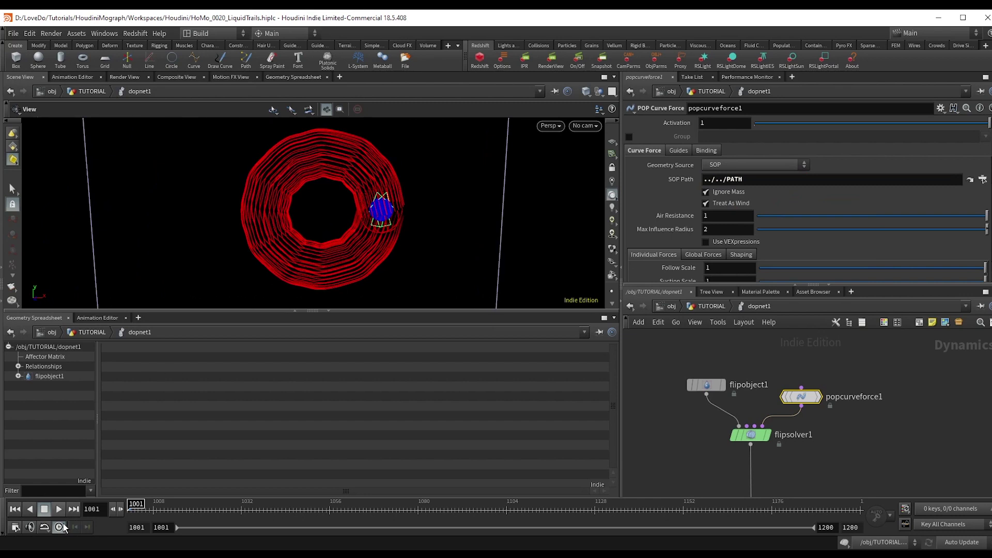
pyautogui.click(59, 508)
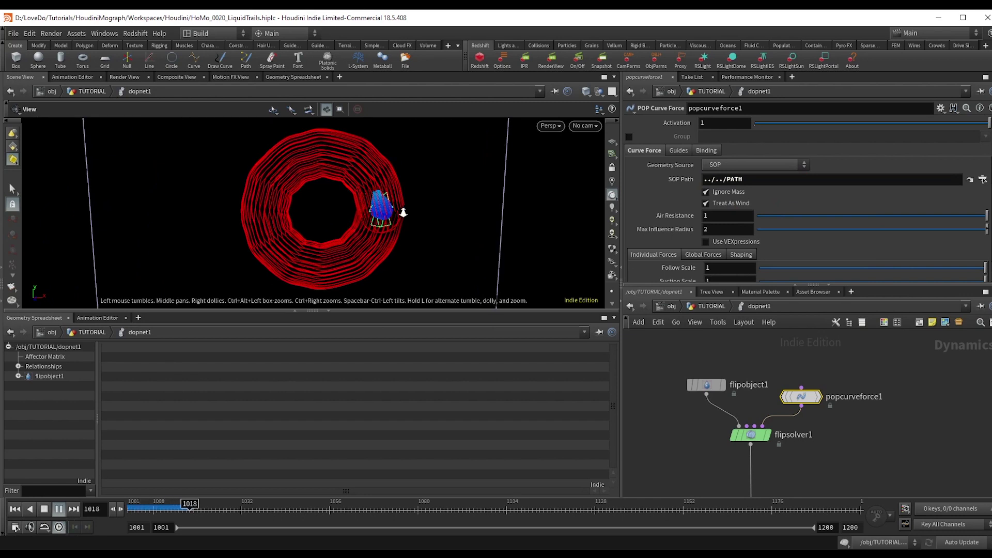
pyautogui.scroll(2, 393, 215)
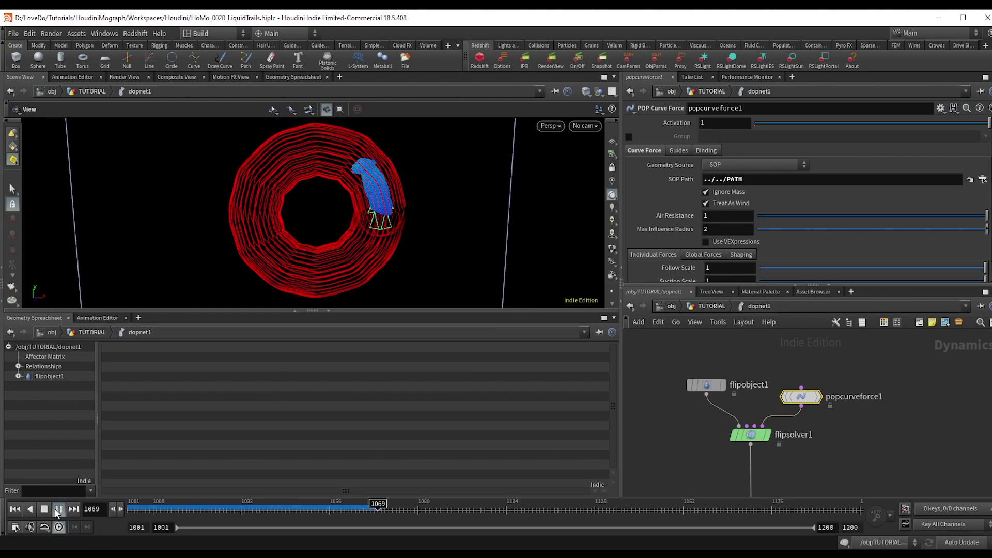
# - Stop playback, rewind to frame 1001 and orbit the view to show the whole solver box
pyautogui.press('Escape')
pyautogui.moveTo(424, 217); pyautogui.dragTo(130, 255, button='right')
pyautogui.moveTo(304, 223); pyautogui.dragTo(292, 244, button='right')
pyautogui.moveTo(292, 243); pyautogui.dragTo(465, 228)
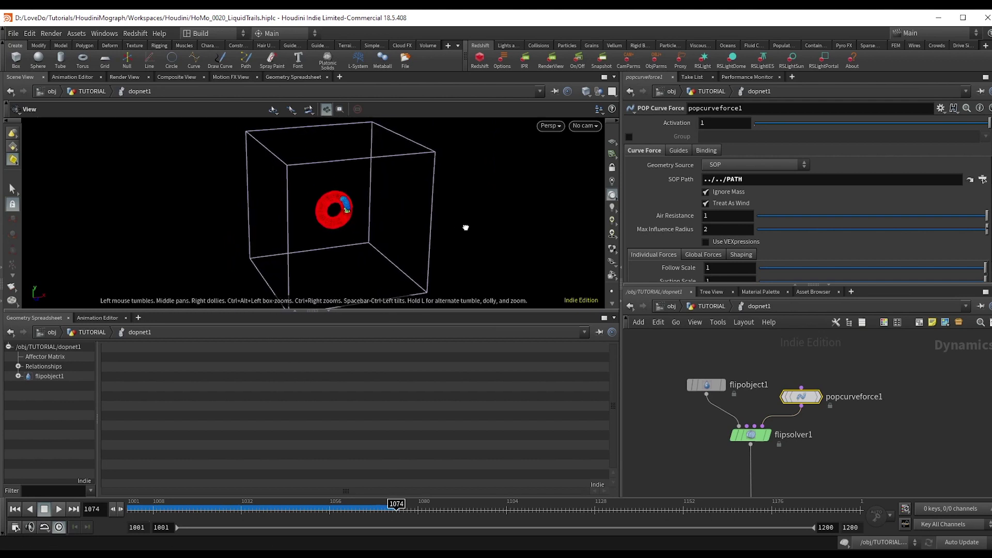
pyautogui.moveTo(396, 508); pyautogui.dragTo(323, 508)
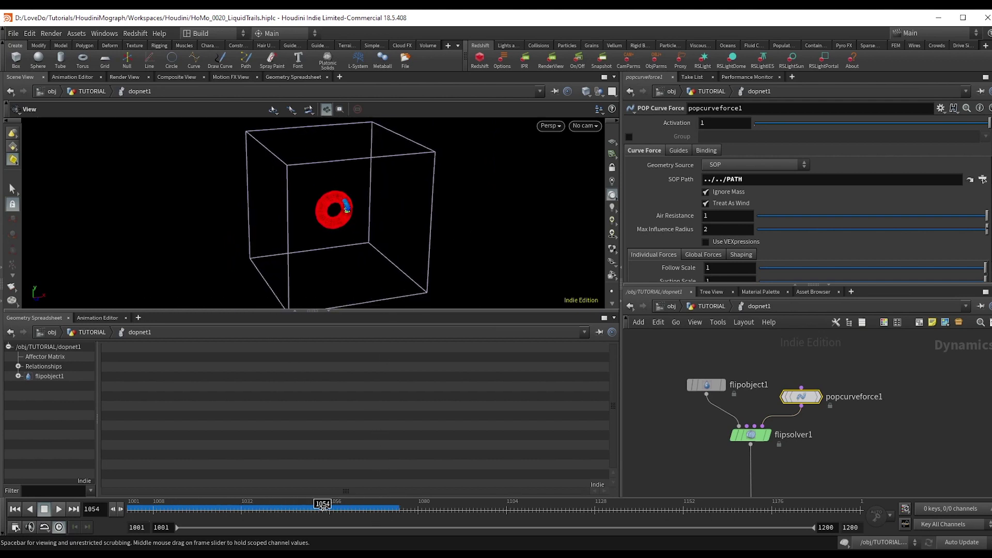
pyautogui.moveTo(392, 197); pyautogui.dragTo(462, 192)
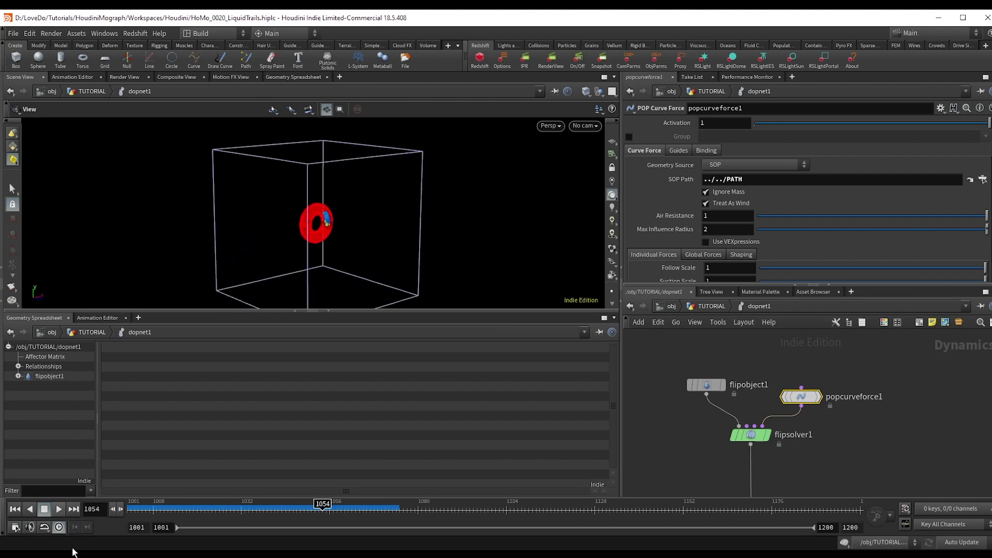
pyautogui.click(14, 510)
pyautogui.moveTo(341, 235); pyautogui.dragTo(318, 237)
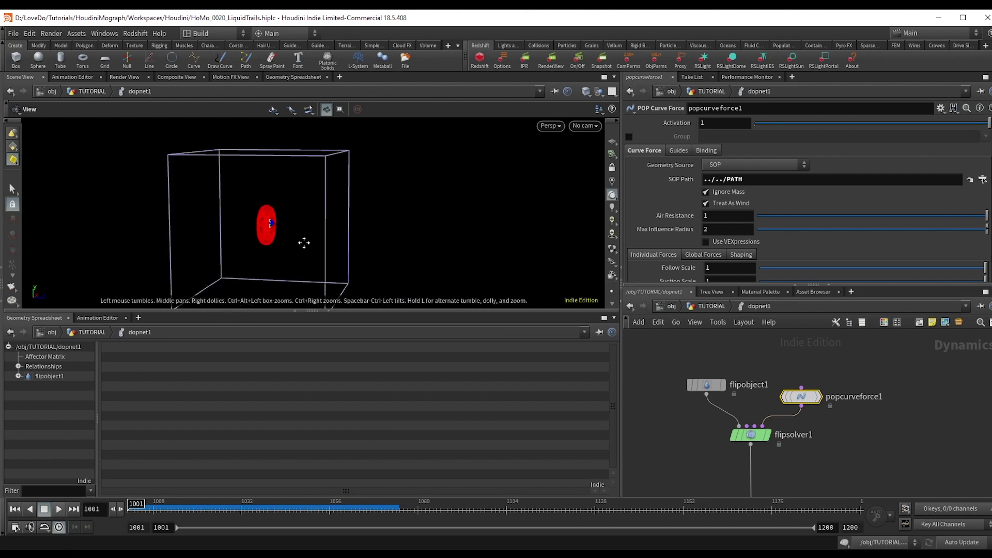
pyautogui.moveTo(304, 242); pyautogui.dragTo(349, 206, button='middle')
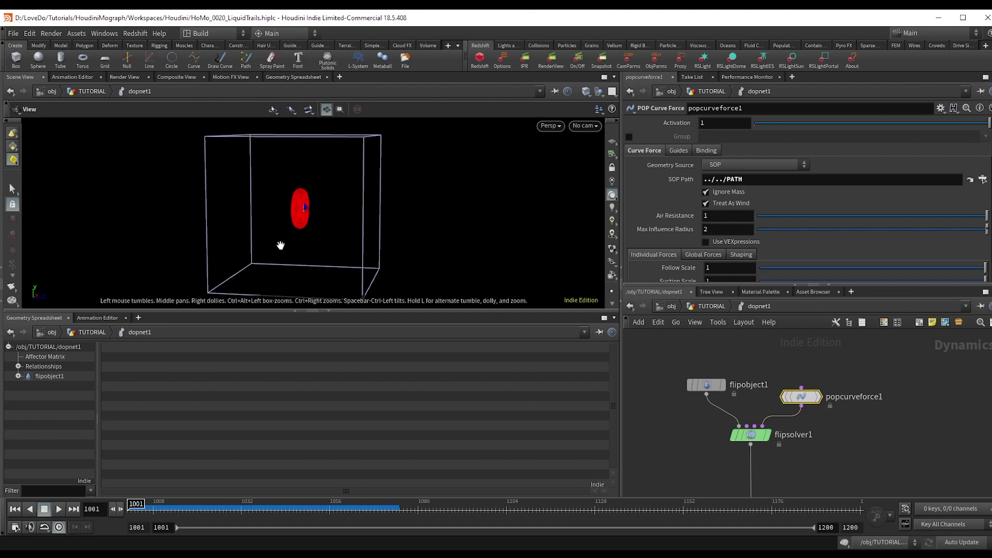
# - Set flipsolver1's Volume Limits Box Size to 14, 14, 5 and frame the ring
pyautogui.click(751, 435)
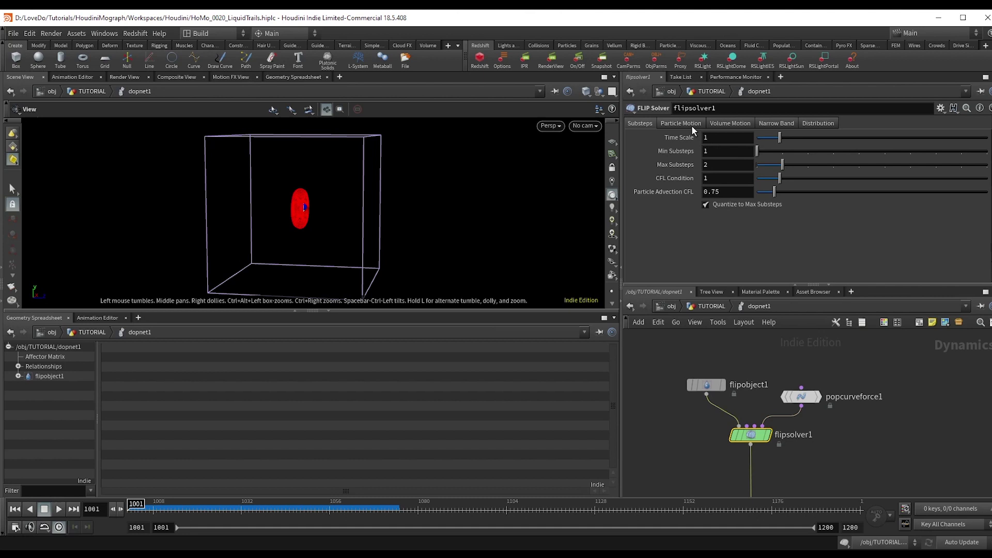
pyautogui.click(724, 123)
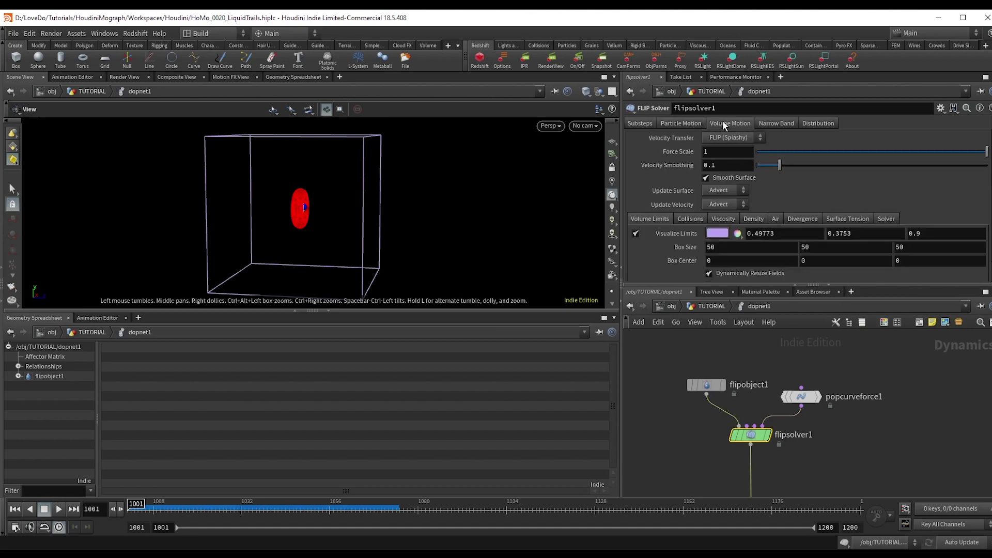
pyautogui.scroll(-2, 674, 231)
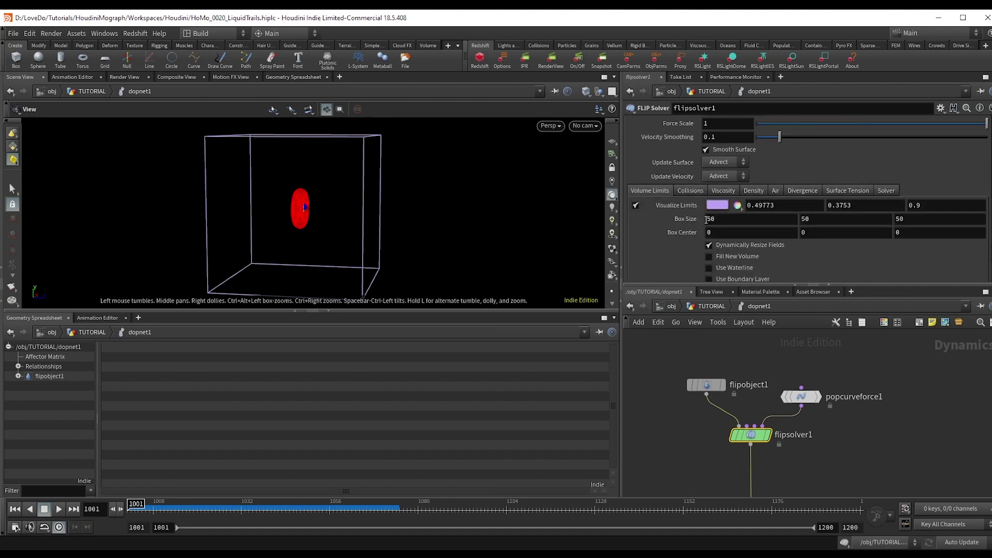
pyautogui.moveTo(681, 230); pyautogui.dragTo(536, 226, button='middle')
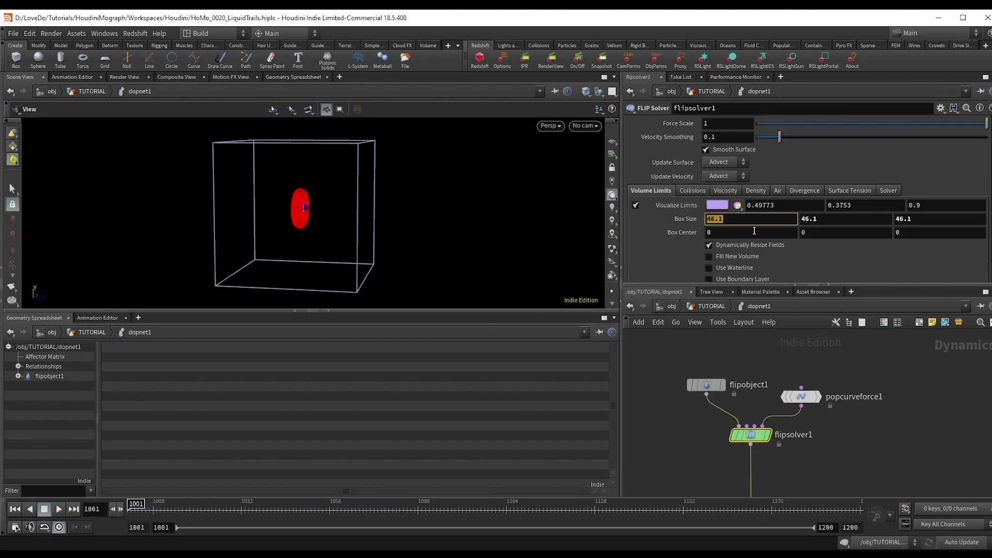
pyautogui.write('14')
pyautogui.press('Return')
pyautogui.press('Tab')
pyautogui.write('14')
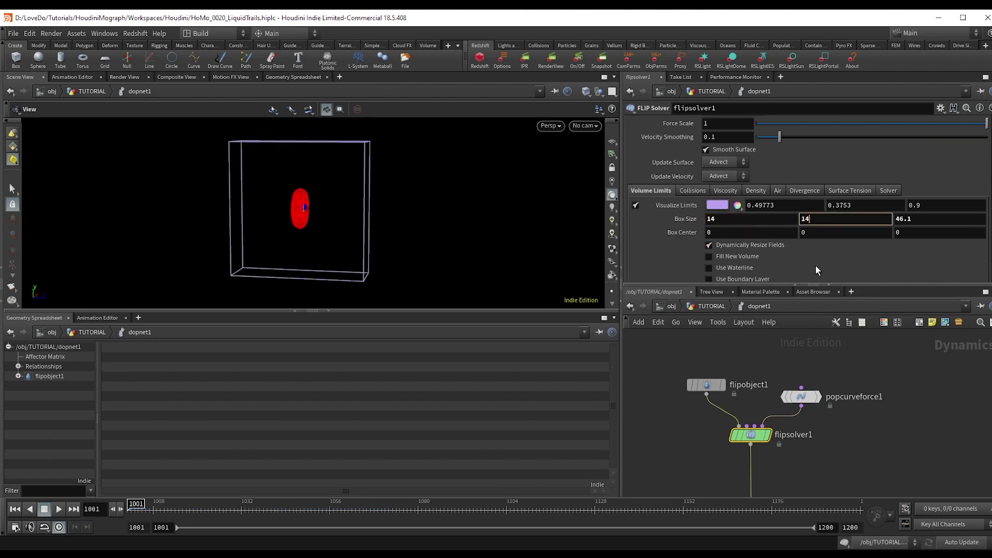
pyautogui.press('Return')
pyautogui.press('Tab')
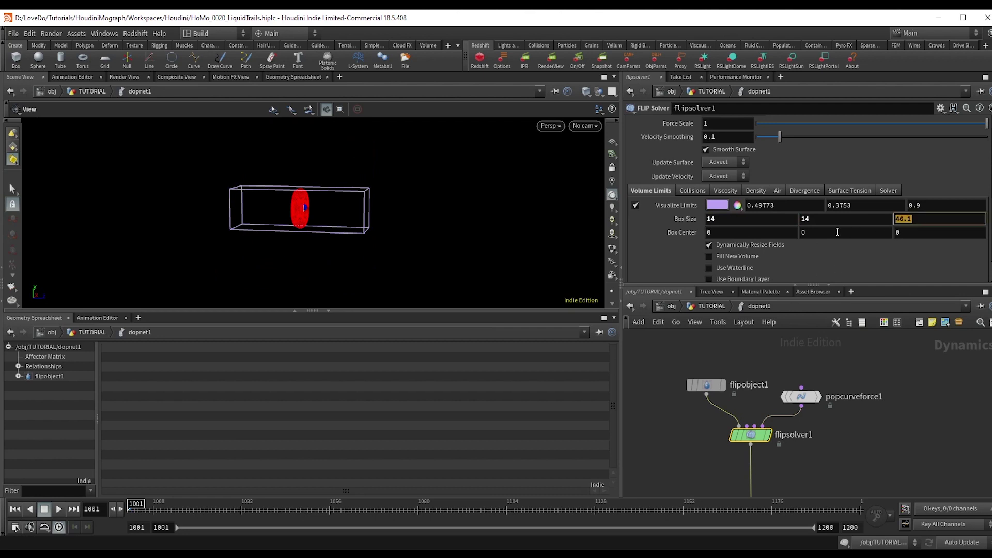
pyautogui.press('Return')
pyautogui.moveTo(310, 216); pyautogui.dragTo(350, 237)
pyautogui.hotkey('space', 'g')
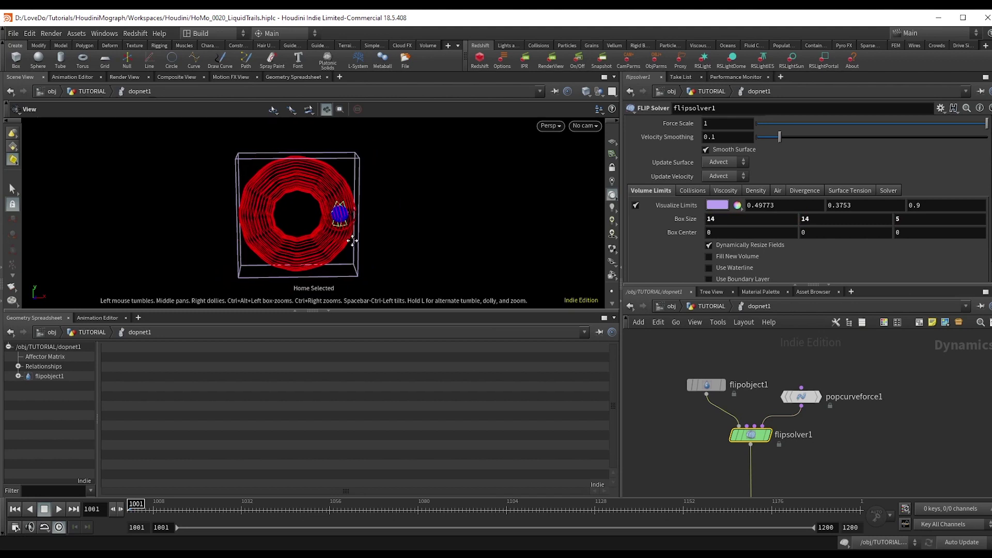
# - Set popcurveforce1 to Follow Scale 6.2, Suction Scale 4 and Orbit Scale 0.05
pyautogui.click(801, 396)
pyautogui.scroll(-2, 783, 237)
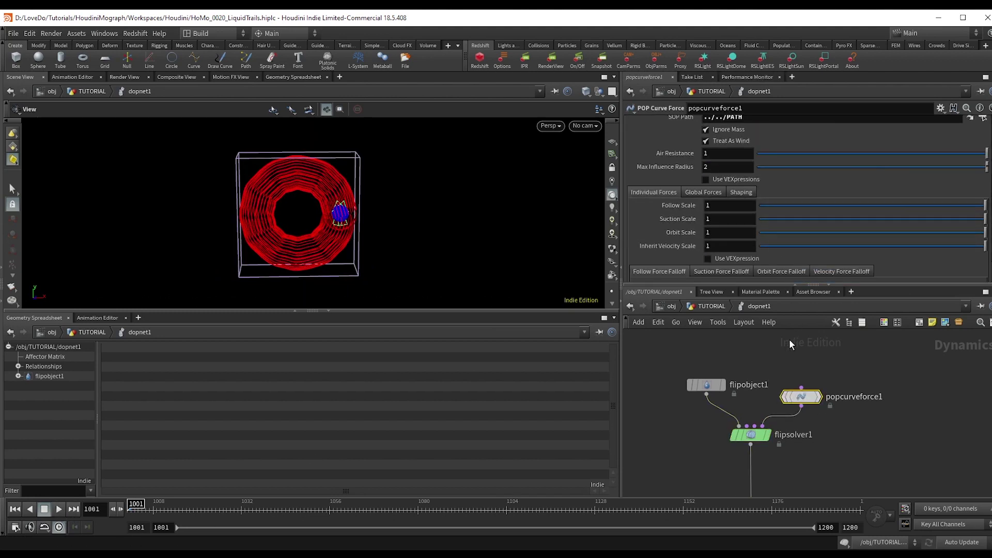
pyautogui.moveTo(361, 199); pyautogui.dragTo(359, 222)
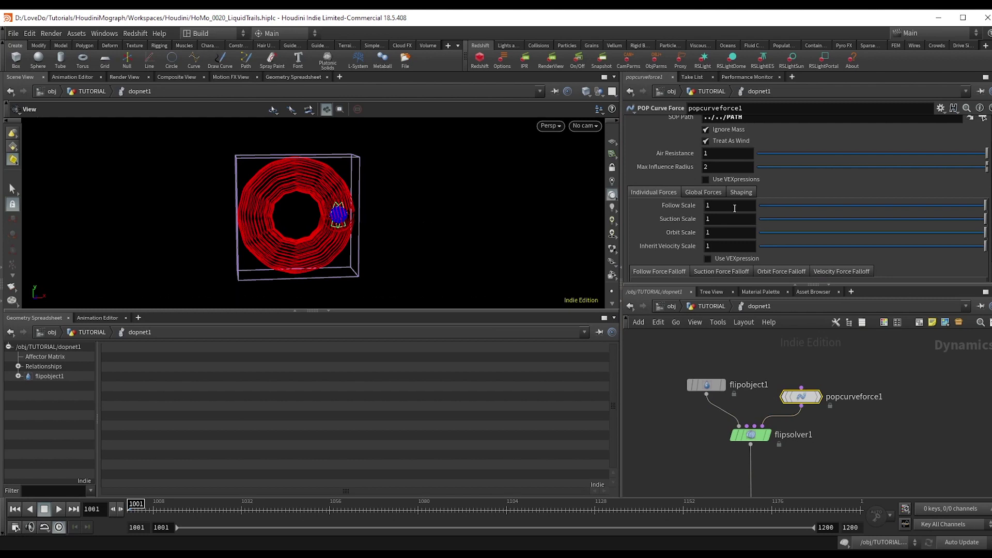
pyautogui.moveTo(733, 207); pyautogui.dragTo(657, 209)
pyautogui.press('Tab')
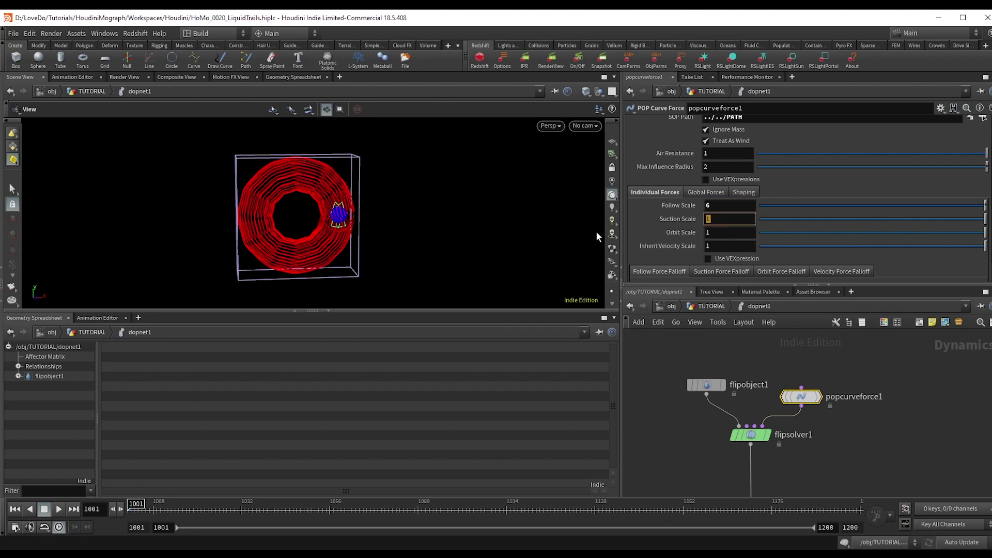
pyautogui.write('4')
pyautogui.press('Return')
pyautogui.moveTo(731, 206); pyautogui.dragTo(728, 207, button='middle')
pyautogui.moveTo(891, 228); pyautogui.dragTo(878, 233)
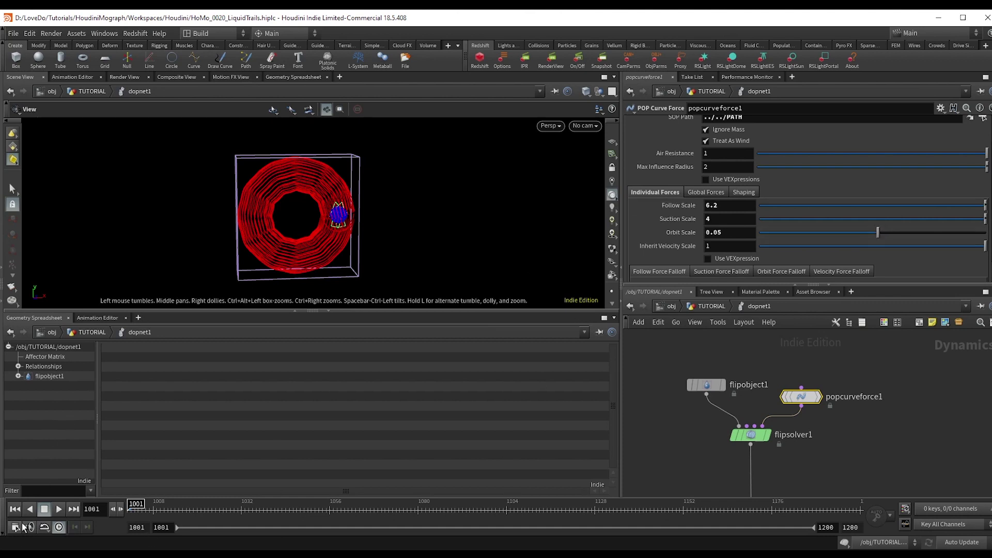
# - Preview the trail, try a smaller Max Influence Radius, undo it, and replay to frame 1021
pyautogui.click(58, 509)
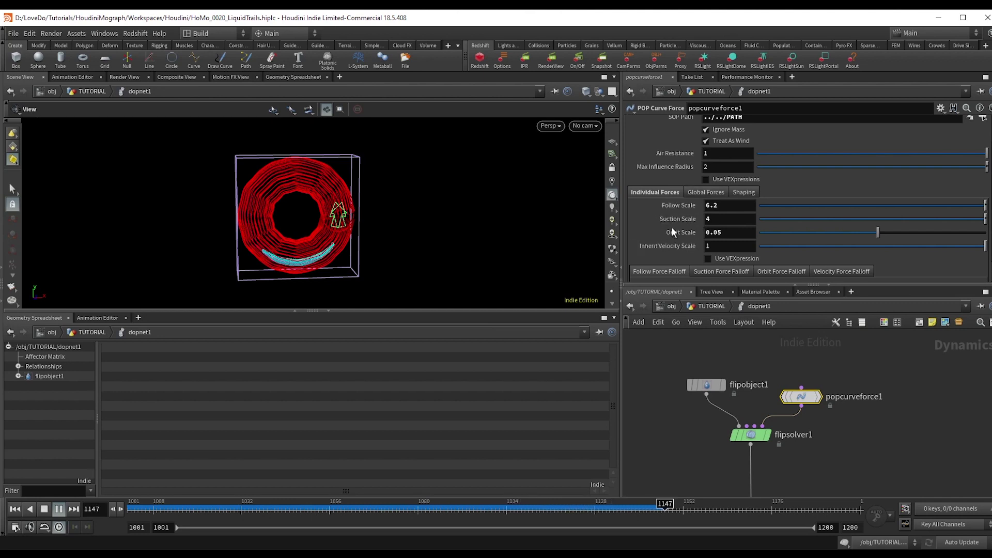
pyautogui.click(57, 509)
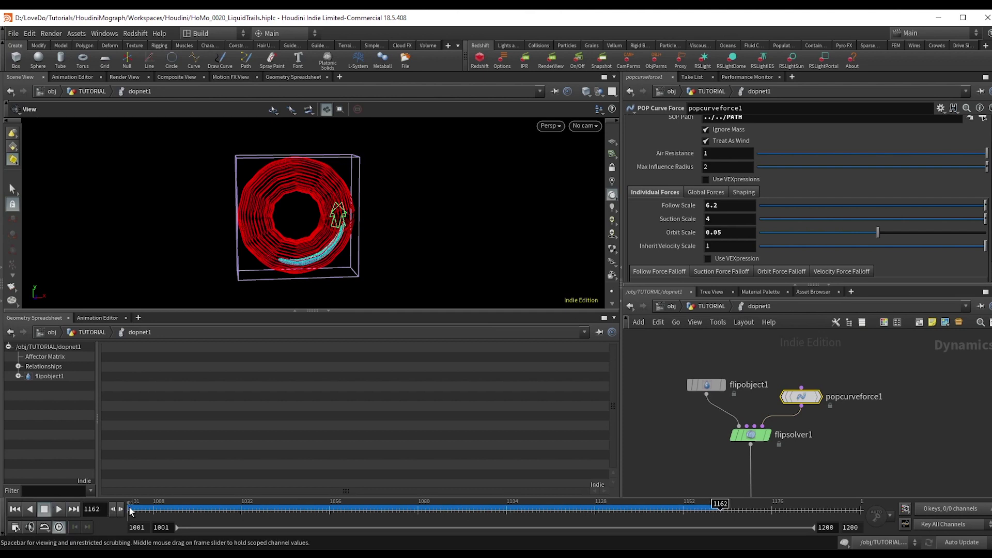
pyautogui.click(347, 506)
pyautogui.moveTo(381, 503); pyautogui.dragTo(129, 505)
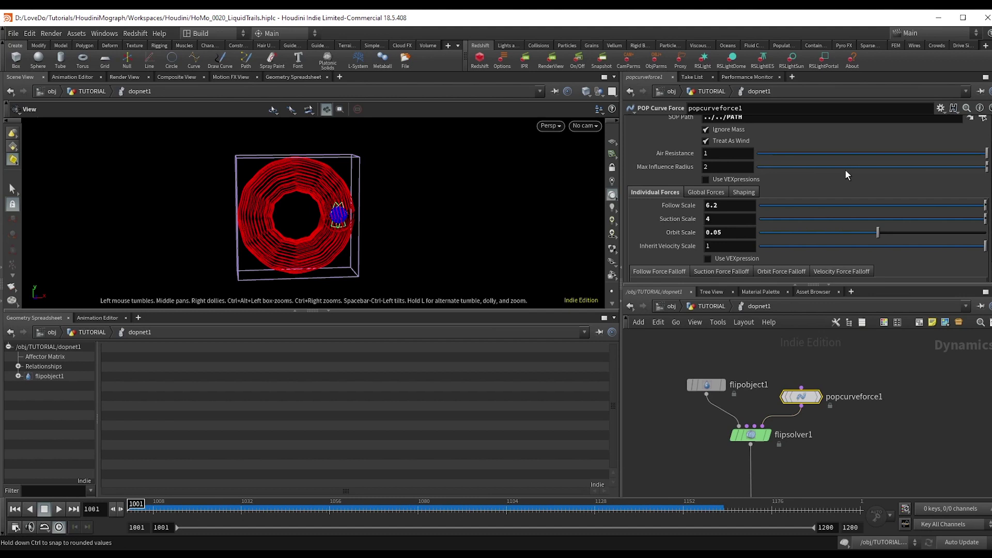
pyautogui.moveTo(714, 167); pyautogui.dragTo(687, 171, button='middle')
pyautogui.hotkey('ctrl', 'z')
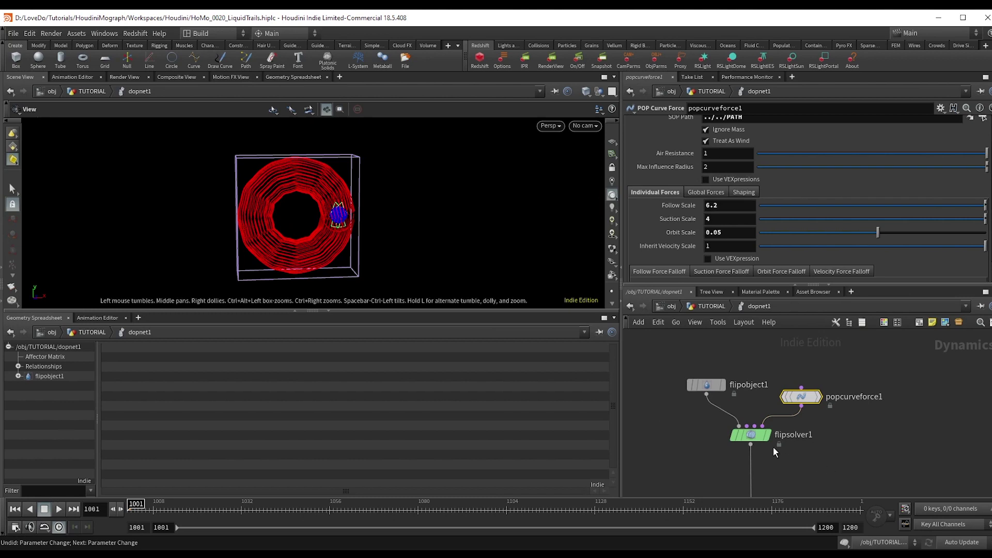
pyautogui.scroll(-2, 820, 460)
pyautogui.scroll(3, 820, 460)
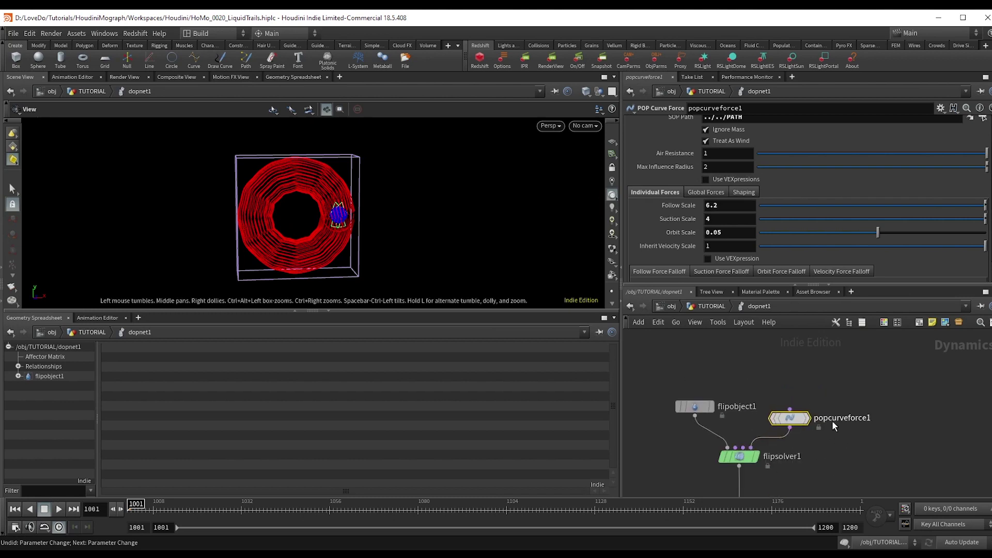
pyautogui.click(54, 509)
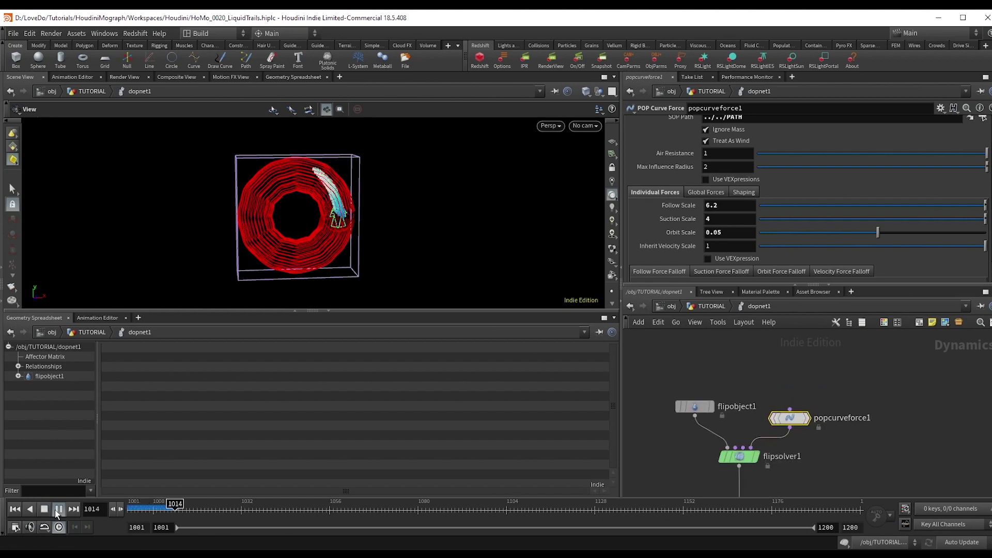
pyautogui.click(54, 509)
# - Insert a POP Wind before flipsolver1 with Amplitude 1.25 and Swirl Size 0.73, then replay from the start
pyautogui.press('Tab')
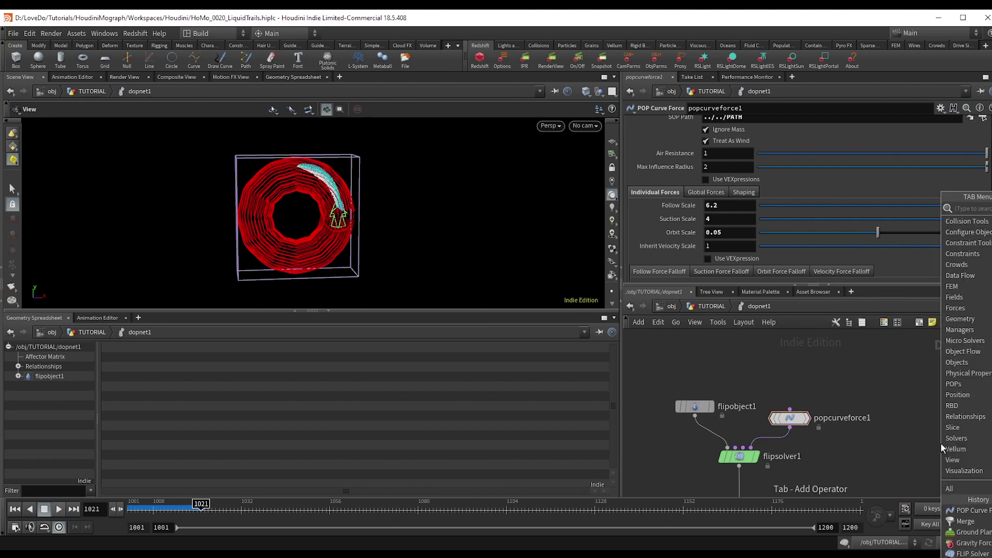
pyautogui.write('popwind')
pyautogui.press('Return')
pyautogui.click(940, 444)
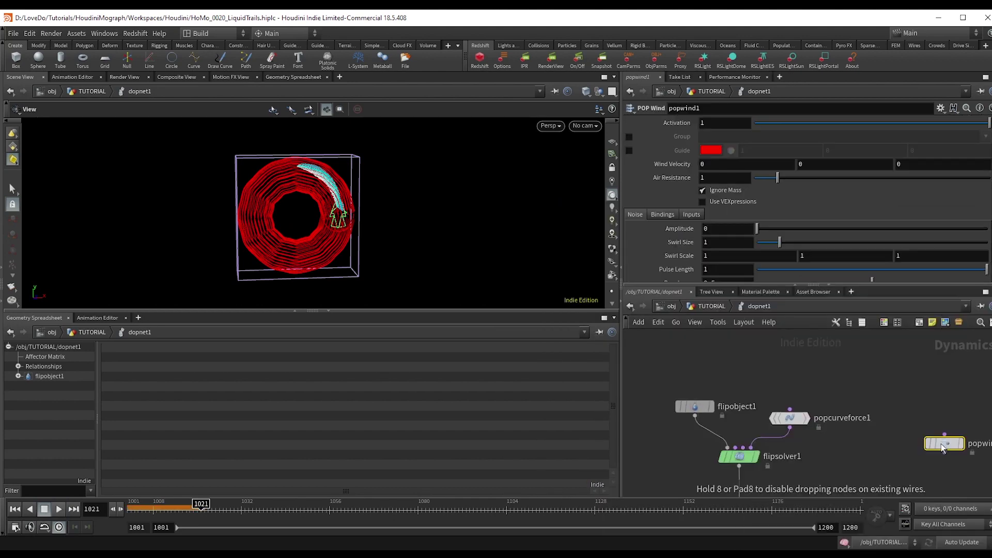
pyautogui.moveTo(941, 443); pyautogui.dragTo(781, 439)
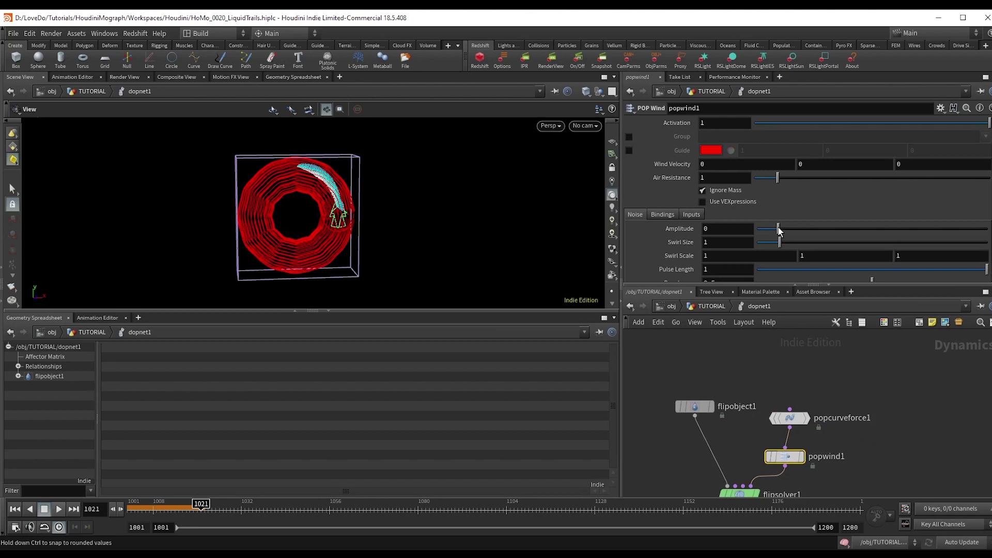
pyautogui.moveTo(777, 228); pyautogui.dragTo(773, 241)
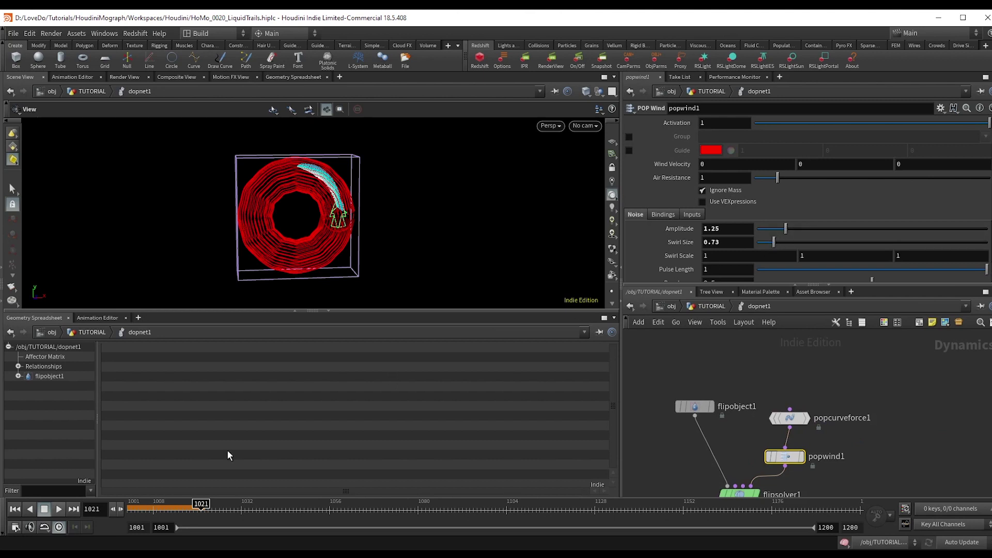
pyautogui.click(8, 509)
pyautogui.click(54, 511)
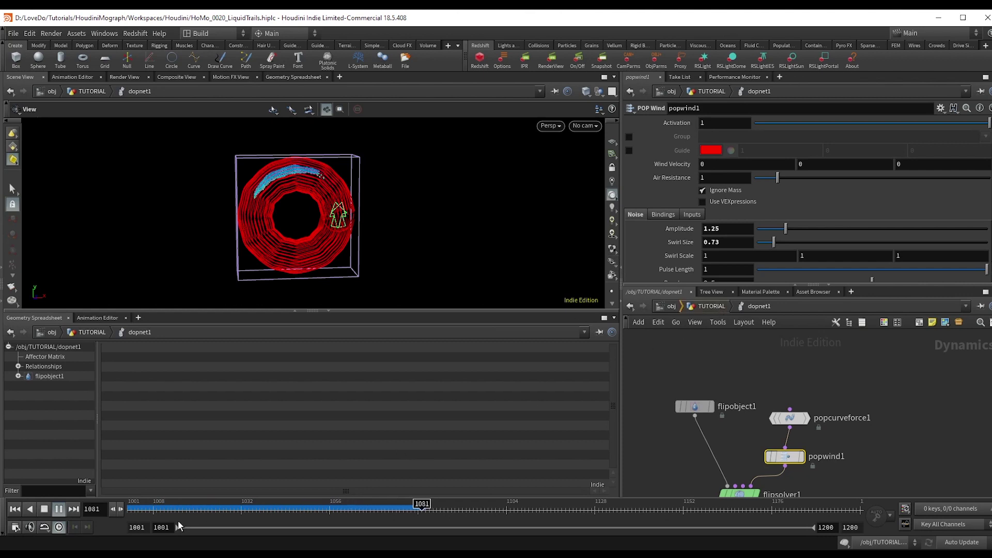
# - Go up to the TUTORIAL network and view the particle arc at frame 1075
pyautogui.click(396, 493)
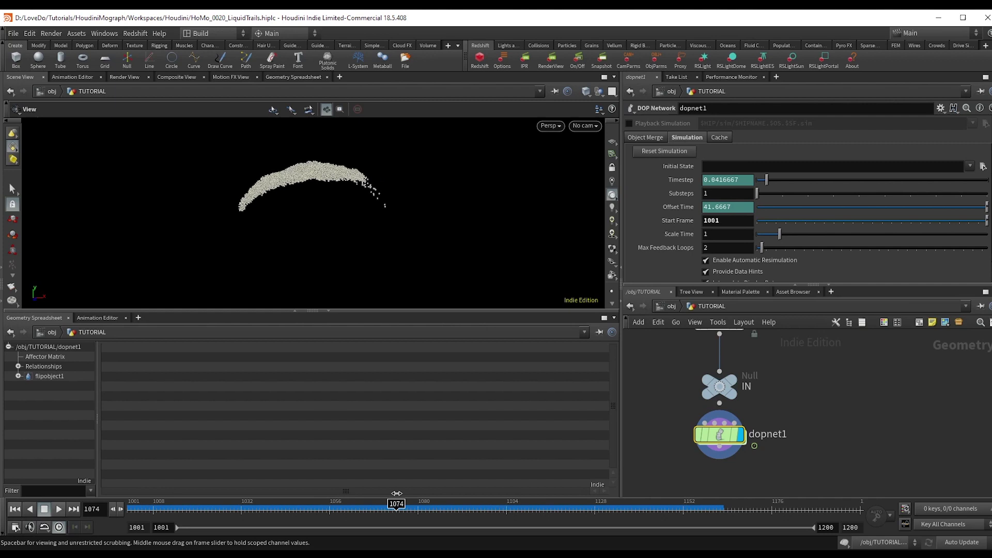
pyautogui.moveTo(396, 493); pyautogui.dragTo(399, 493)
pyautogui.moveTo(352, 160); pyautogui.dragTo(353, 178, button='middle')
pyautogui.moveTo(351, 189); pyautogui.dragTo(407, 169, button='right')
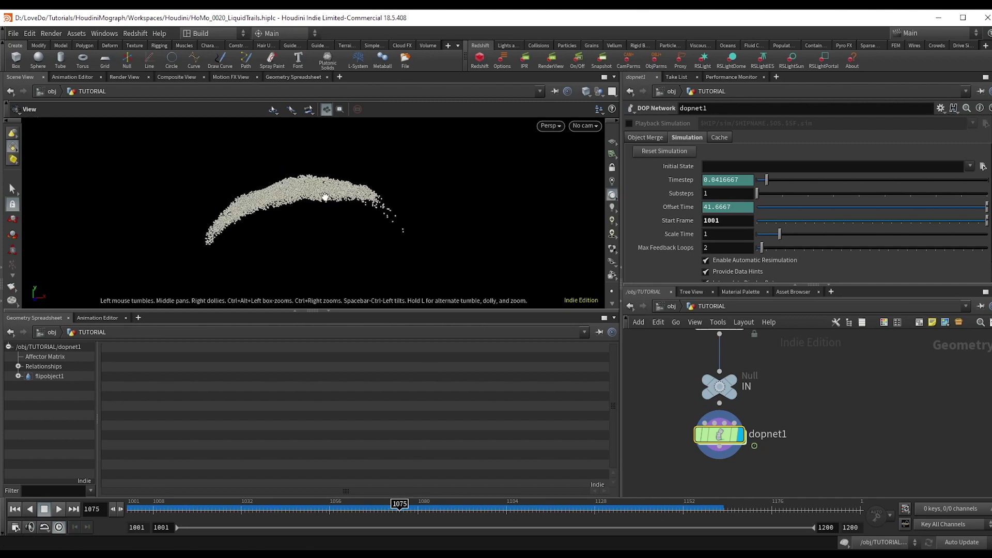
pyautogui.moveTo(323, 197); pyautogui.dragTo(373, 188, button='right')
pyautogui.moveTo(345, 198); pyautogui.dragTo(345, 180)
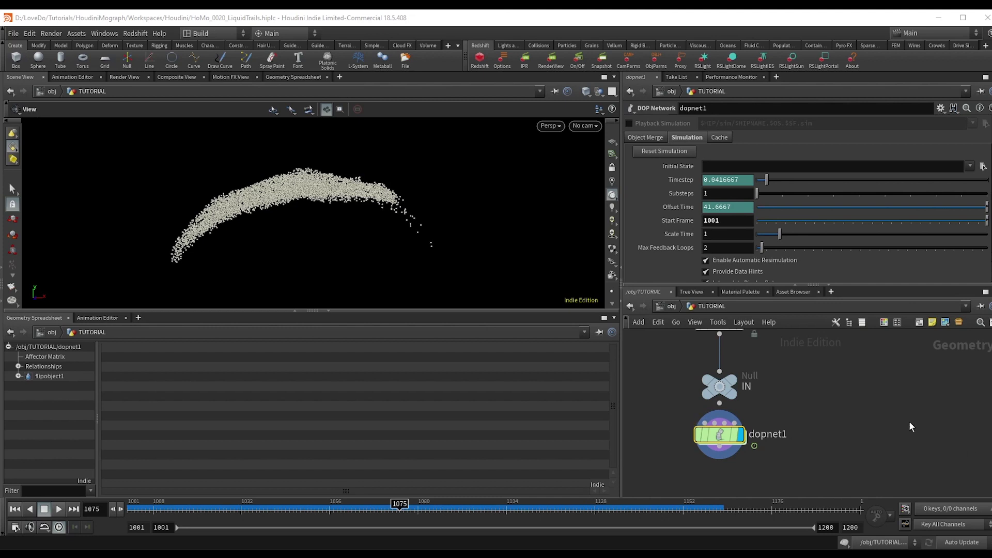
pyautogui.moveTo(777, 463); pyautogui.dragTo(775, 410, button='middle')
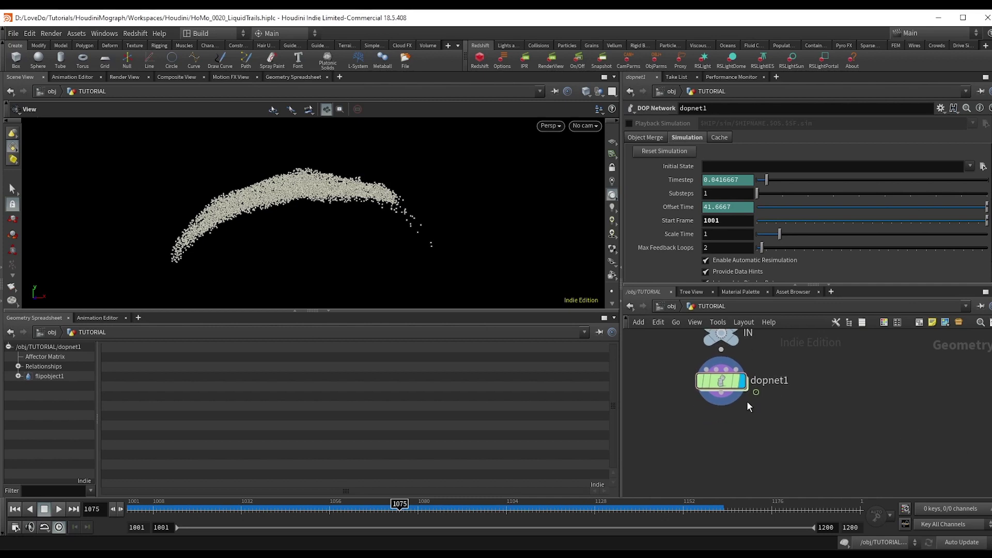
# - Add a display-flagged Particle Fluid Surface node below dopnet1 and move it aside
pyautogui.press('Tab')
pyautogui.write('partifl')
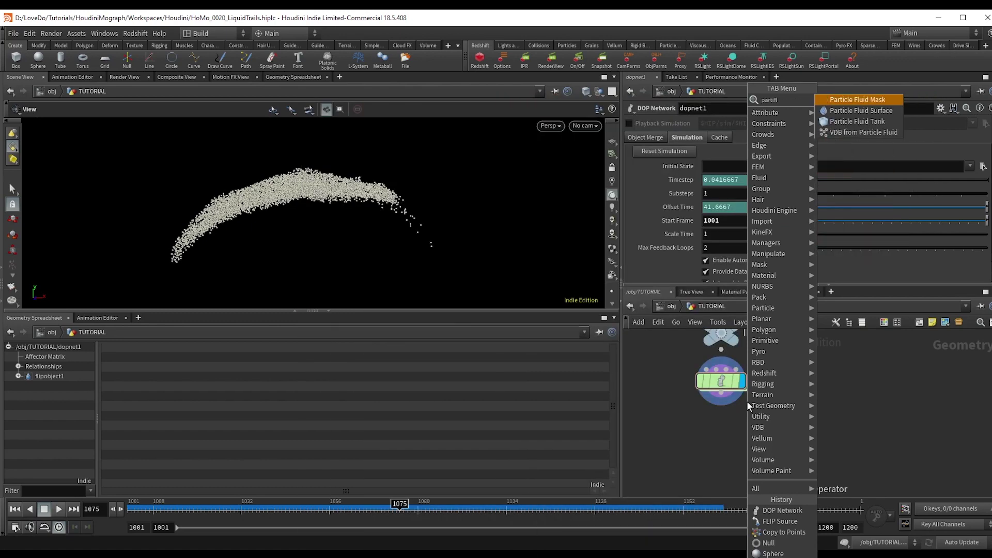
pyautogui.press('Down')
pyautogui.press('Return')
pyautogui.click(769, 428)
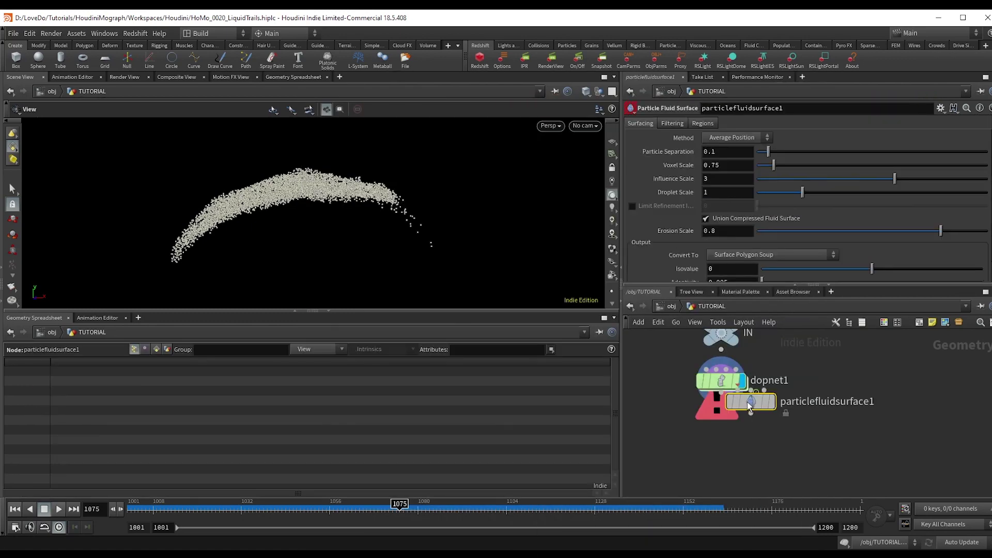
pyautogui.click(789, 428)
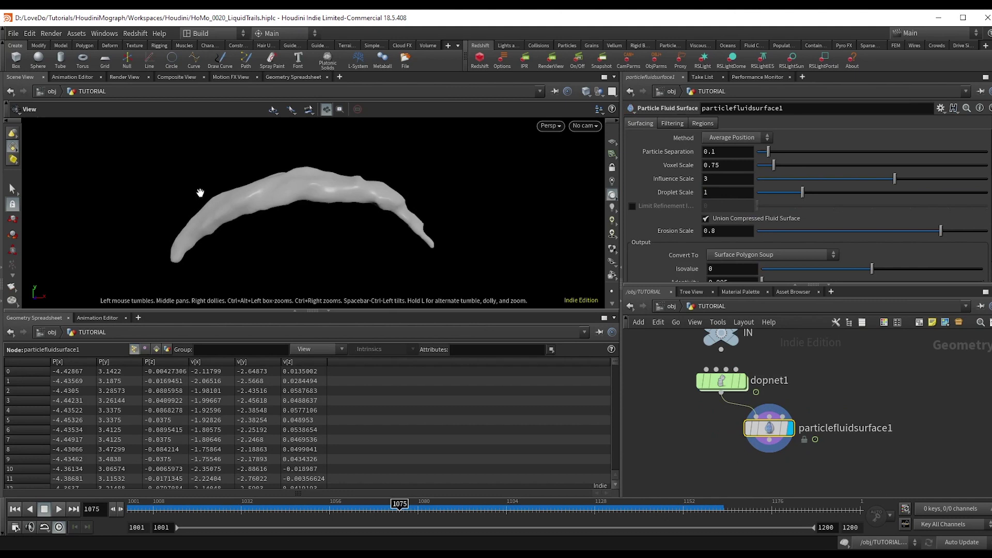
pyautogui.moveTo(769, 427); pyautogui.dragTo(822, 425)
pyautogui.scroll(-2, 822, 422)
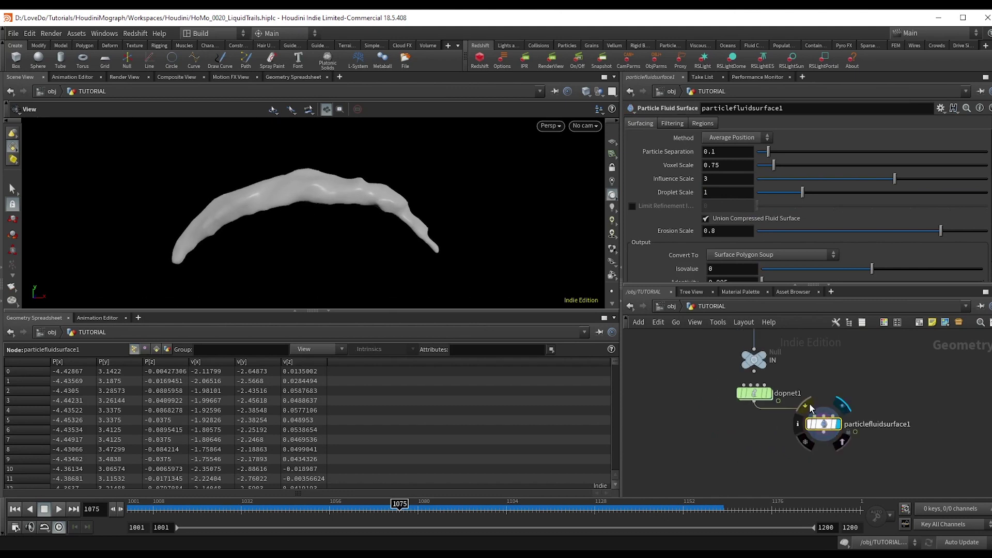
pyautogui.moveTo(761, 439); pyautogui.dragTo(751, 416, button='middle')
pyautogui.scroll(1, 749, 415)
pyautogui.click(742, 373)
# - Add a VDB from Particle Fluid node off dopnet1 with Particle Separation linked to the FLIP source
pyautogui.click(735, 421)
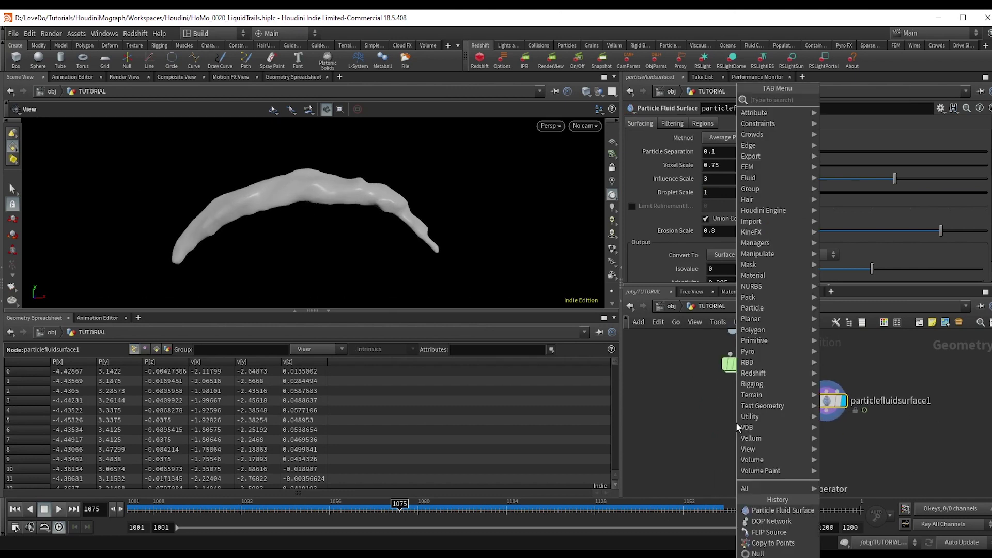
pyautogui.write('vdb')
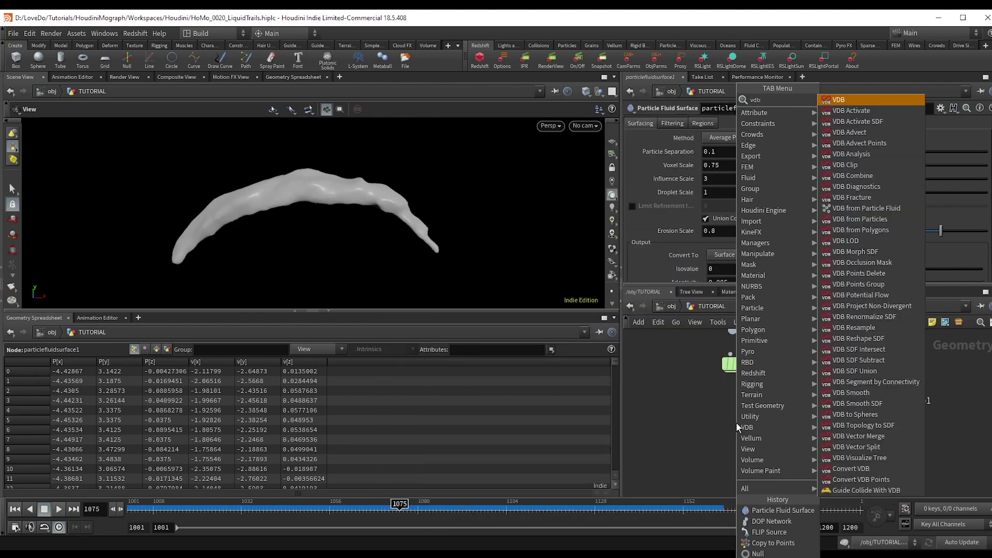
pyautogui.write('part')
pyautogui.press('Return')
pyautogui.click(736, 422)
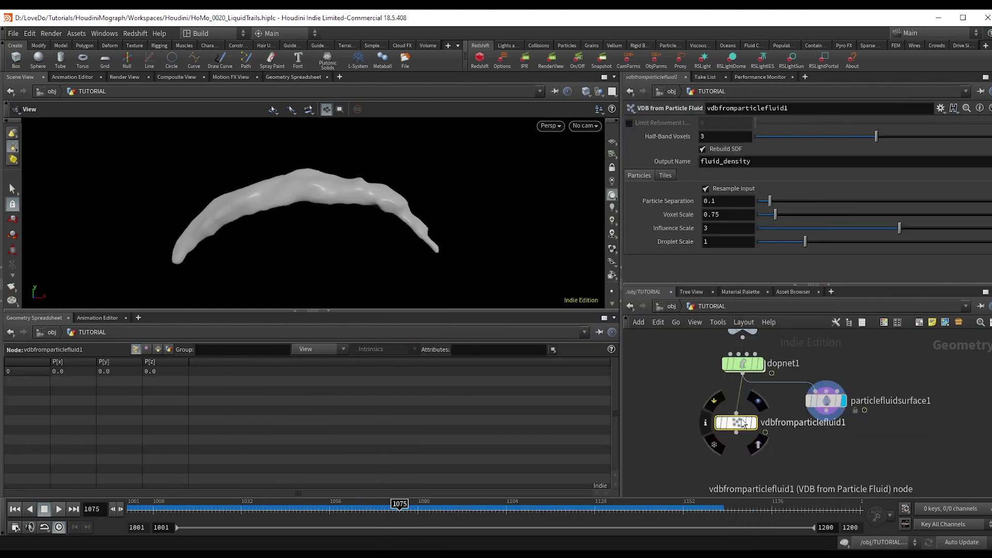
pyautogui.rightClick(726, 202)
pyautogui.click(766, 308)
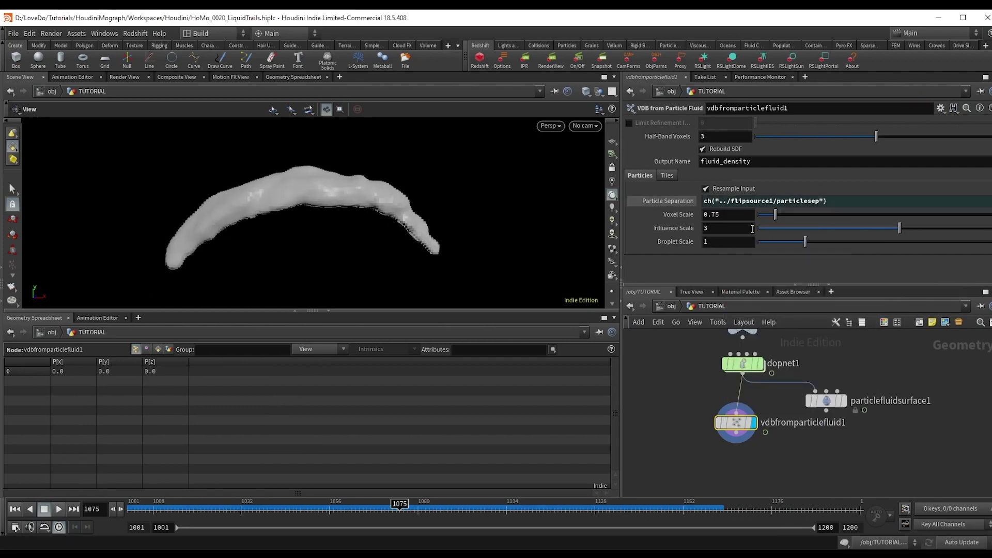
# - Set Voxel Scale to 0.42 and lower Influence Scale to 1.5
pyautogui.moveTo(770, 218); pyautogui.dragTo(768, 218)
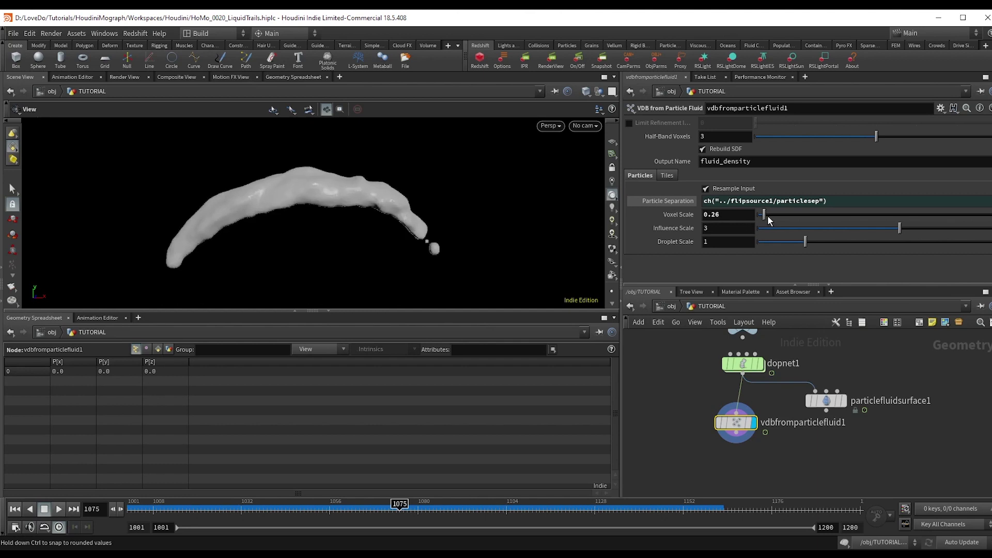
pyautogui.click(767, 215)
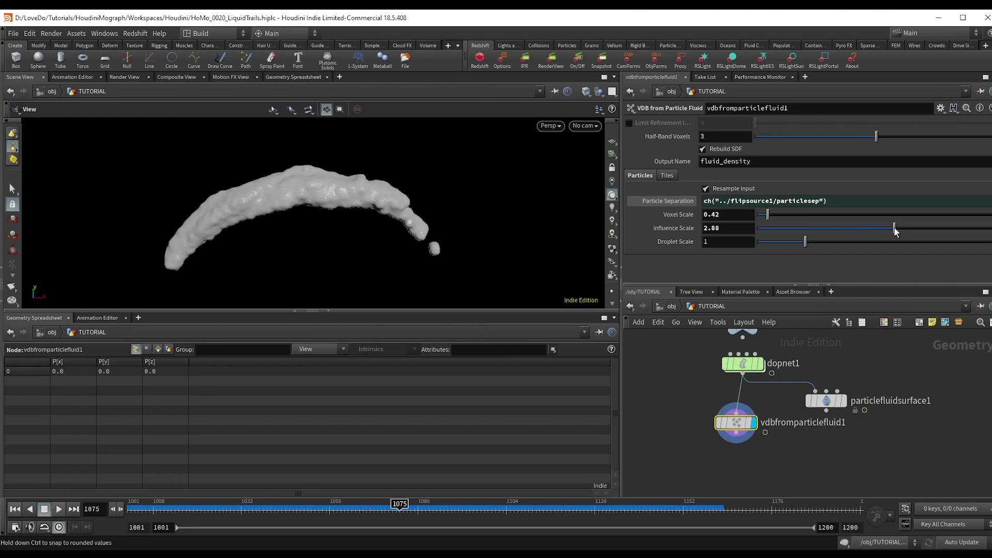
pyautogui.moveTo(895, 231); pyautogui.dragTo(833, 231)
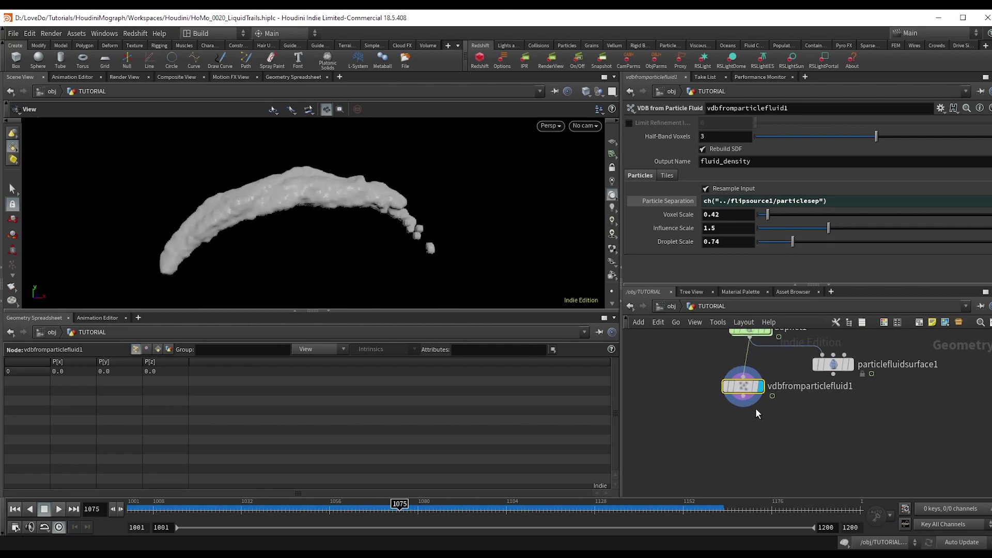
# - Add a display-flagged Convert VDB node after vdbfromparticlefluid1, converting to Polygons
pyautogui.click(744, 412)
pyautogui.press('Tab')
pyautogui.write('vdb con')
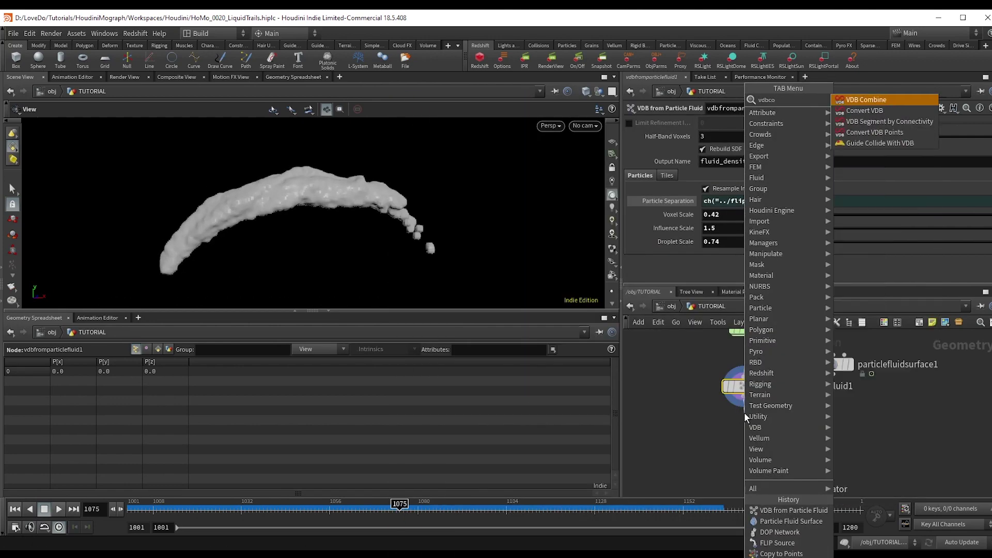
pyautogui.press('Return')
pyautogui.click(762, 428)
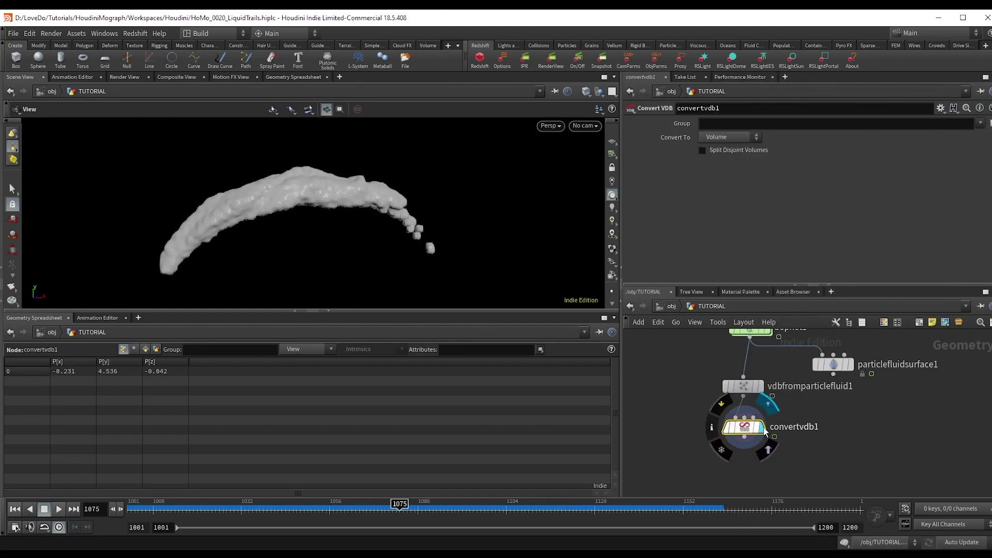
pyautogui.click(712, 169)
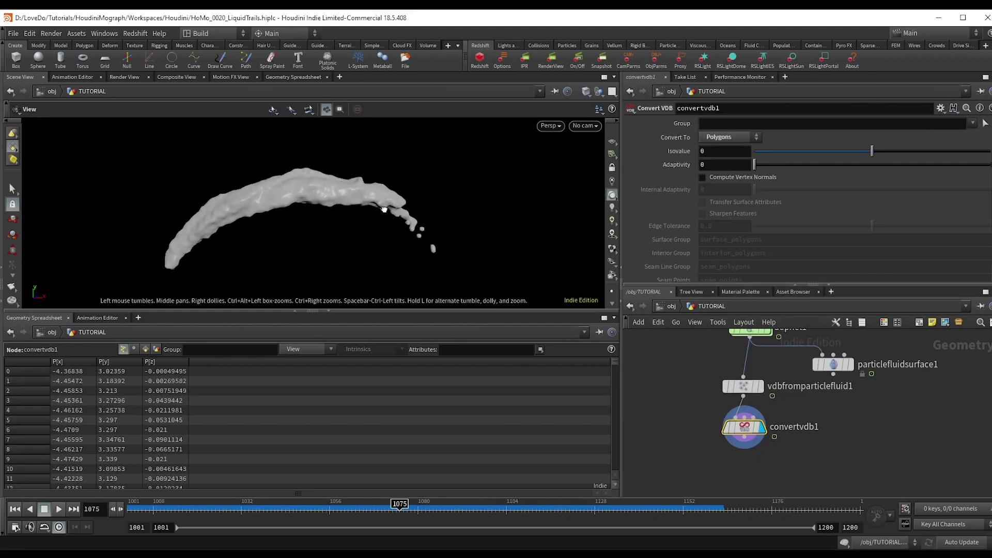
# - Inspect the liquid mesh in wireframe and at different simulation frames
pyautogui.press('w')
pyautogui.moveTo(306, 213)
pyautogui.mouseDown(button='right')
pyautogui.moveTo(502, 165)
pyautogui.moveTo(252, 179)
pyautogui.mouseUp(button='right')
pyautogui.press('w')
pyautogui.moveTo(339, 219); pyautogui.dragTo(347, 195)
pyautogui.moveTo(400, 509); pyautogui.dragTo(286, 511)
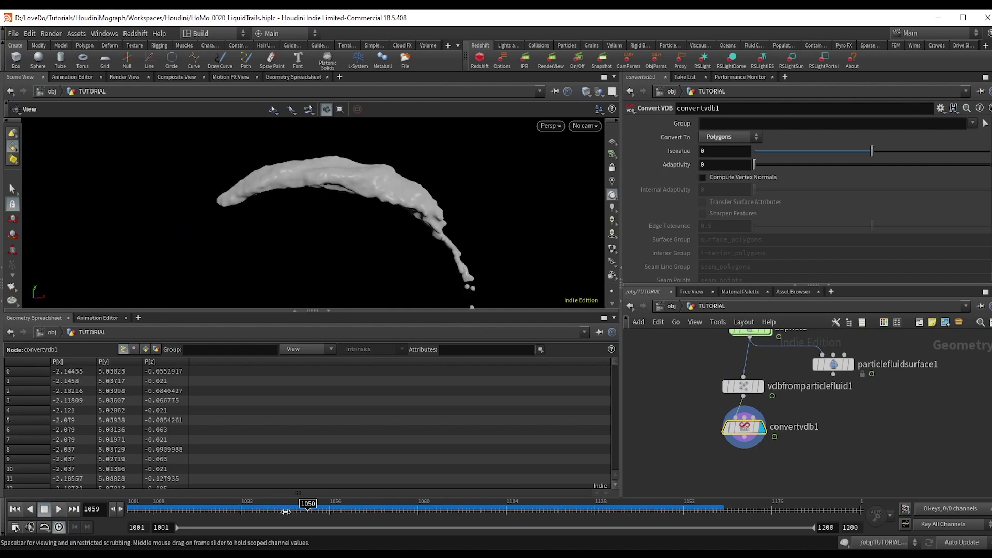
pyautogui.click(360, 511)
# - Insert VDB Reshape SDF and VDB Smooth with 2 iterations before convertvdb1
pyautogui.press('Tab')
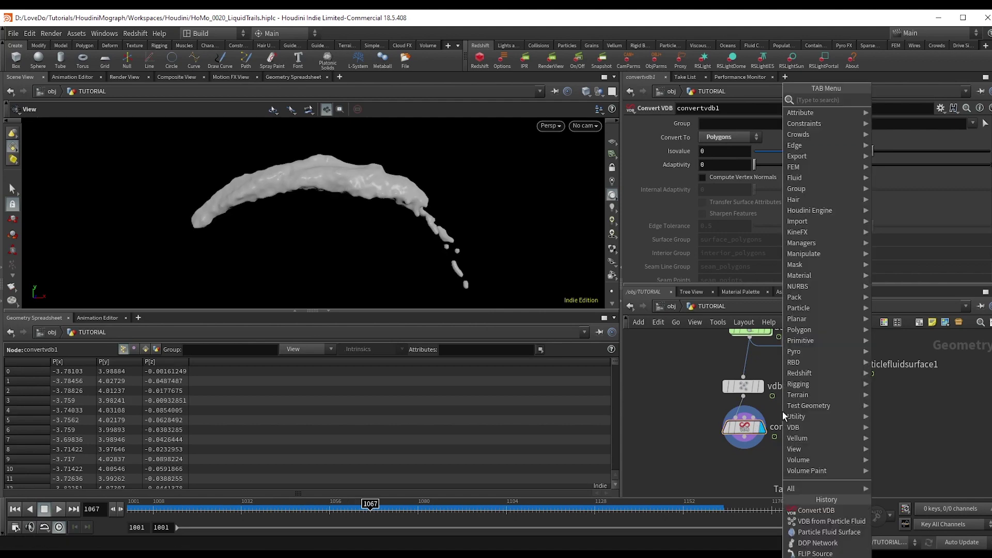
pyautogui.write('vdbres')
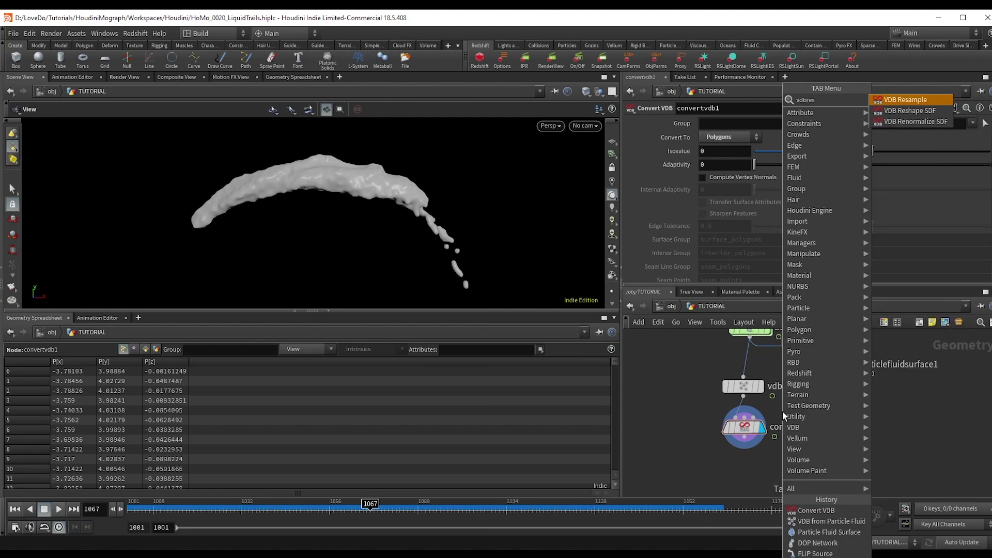
pyautogui.press('Down')
pyautogui.press('Return')
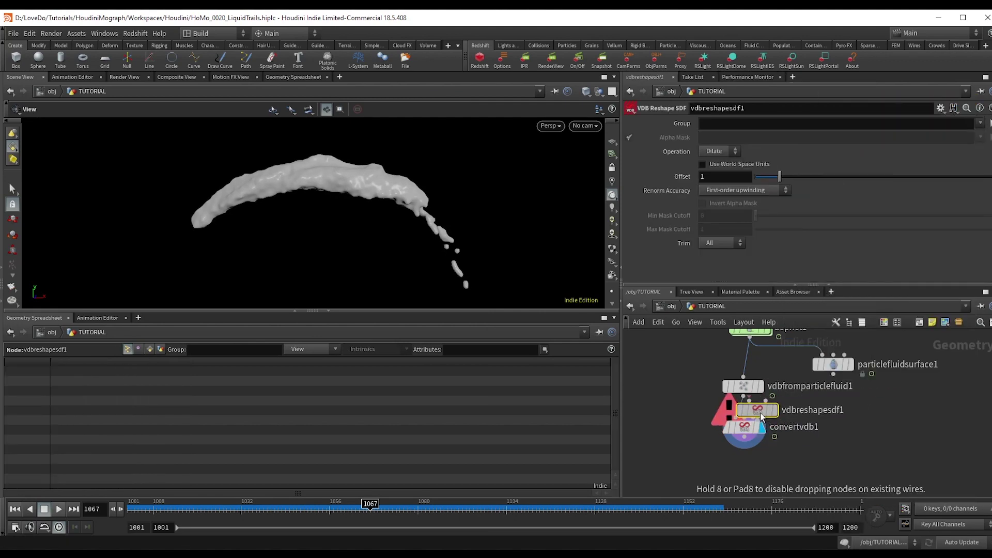
pyautogui.click(748, 432)
pyautogui.press('Tab')
pyautogui.write('vdbsmo')
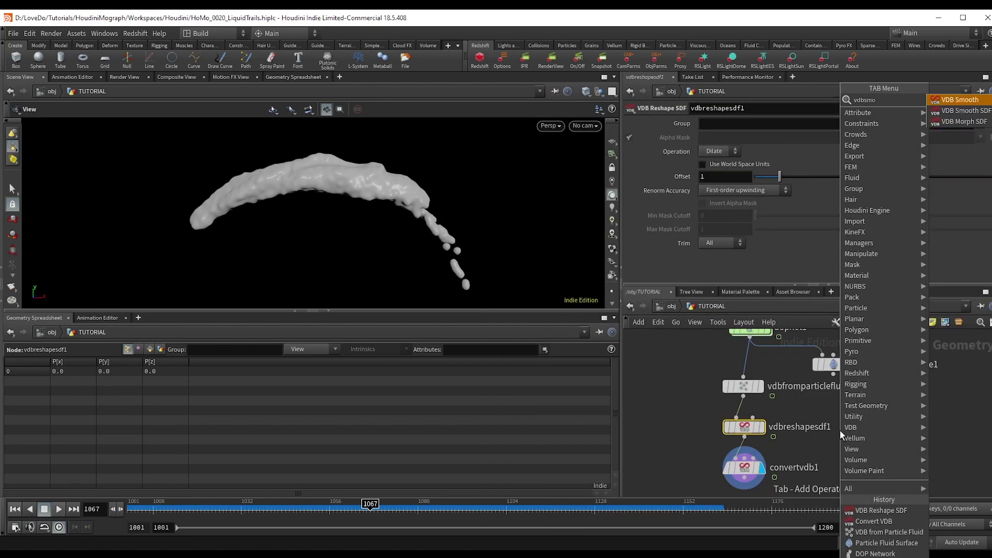
pyautogui.press('Return')
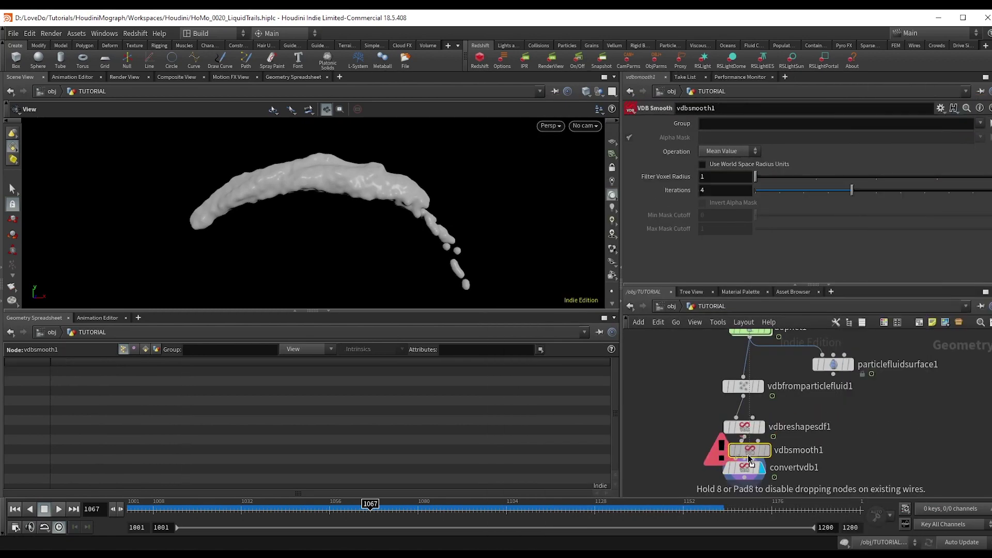
pyautogui.click(749, 459)
pyautogui.moveTo(852, 190); pyautogui.dragTo(805, 188)
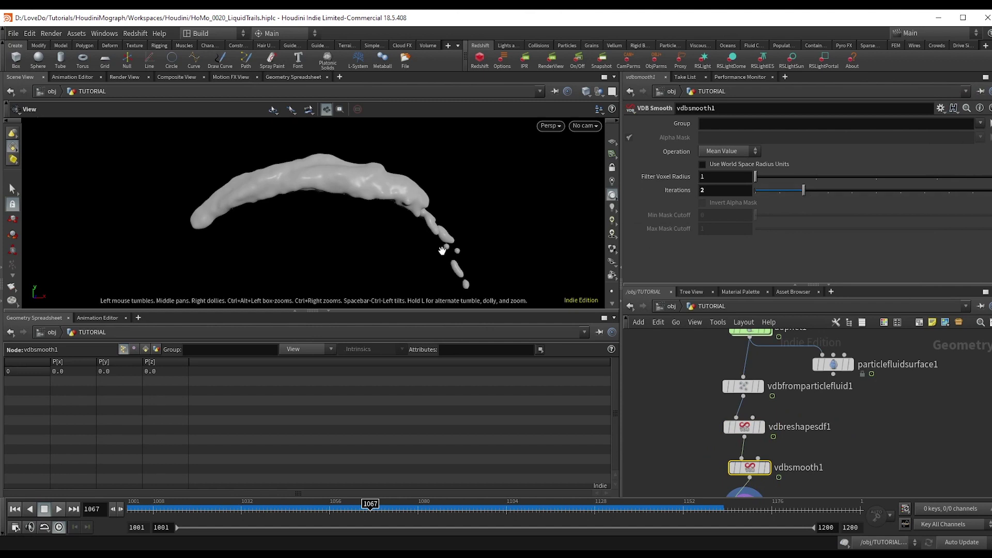
pyautogui.click(329, 508)
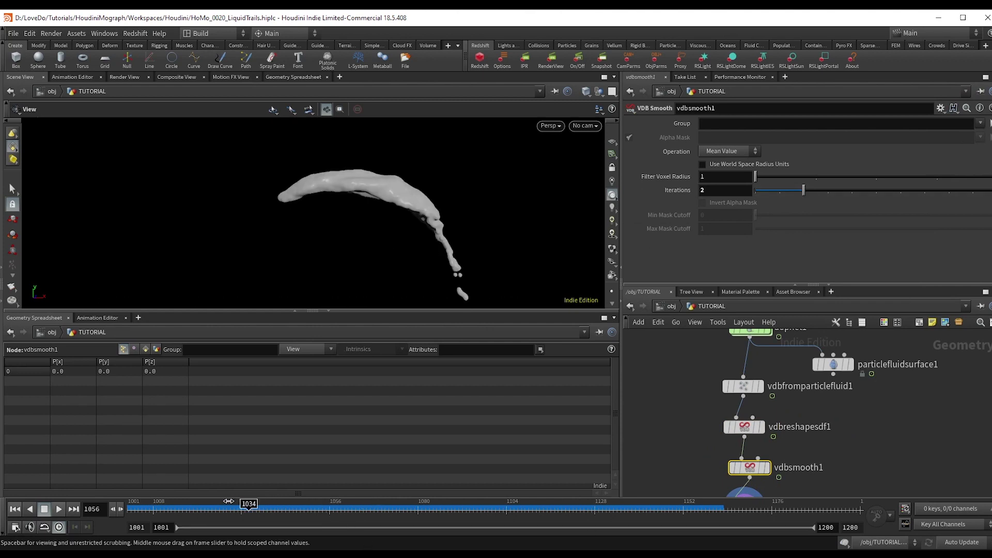
pyautogui.moveTo(229, 501); pyautogui.dragTo(411, 497)
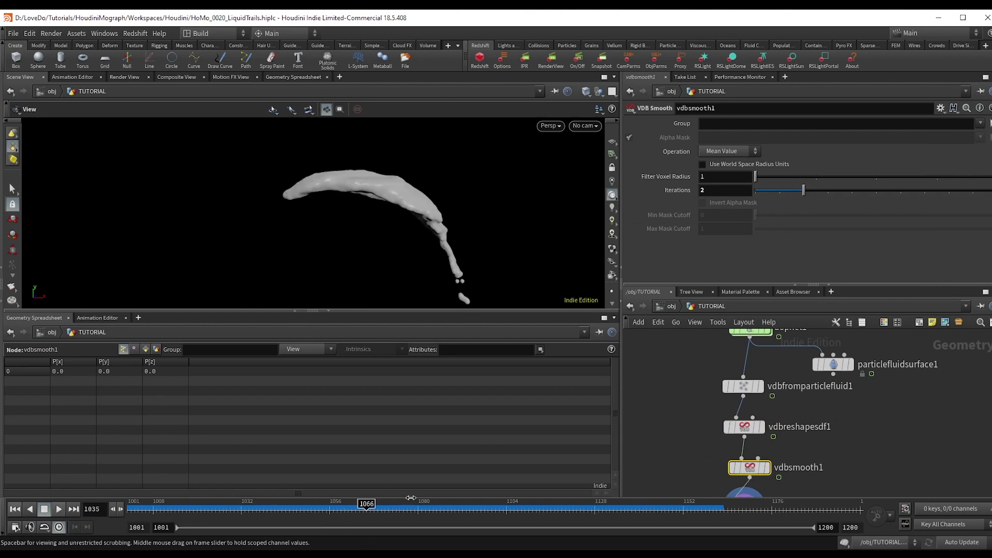
pyautogui.click(411, 499)
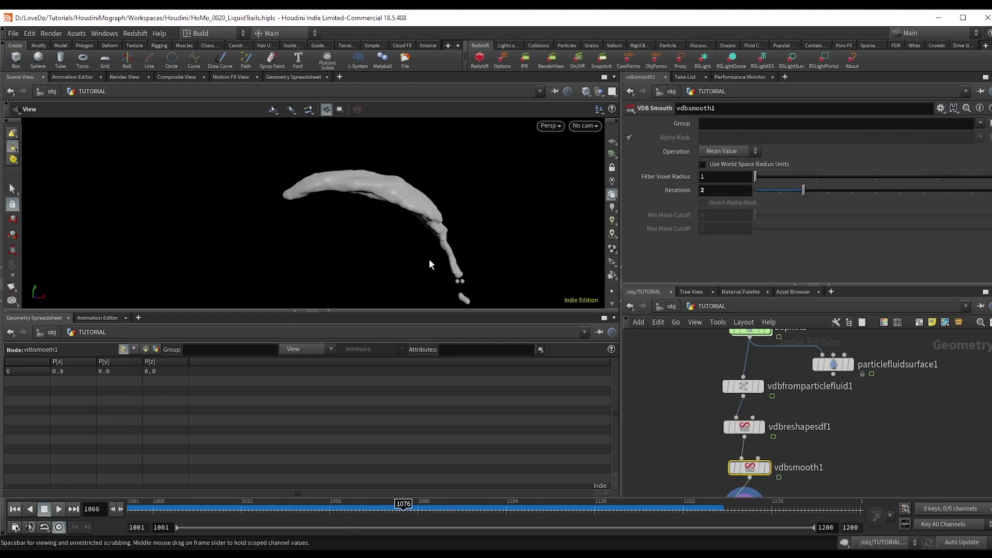
pyautogui.click(440, 509)
pyautogui.moveTo(501, 510); pyautogui.dragTo(554, 508)
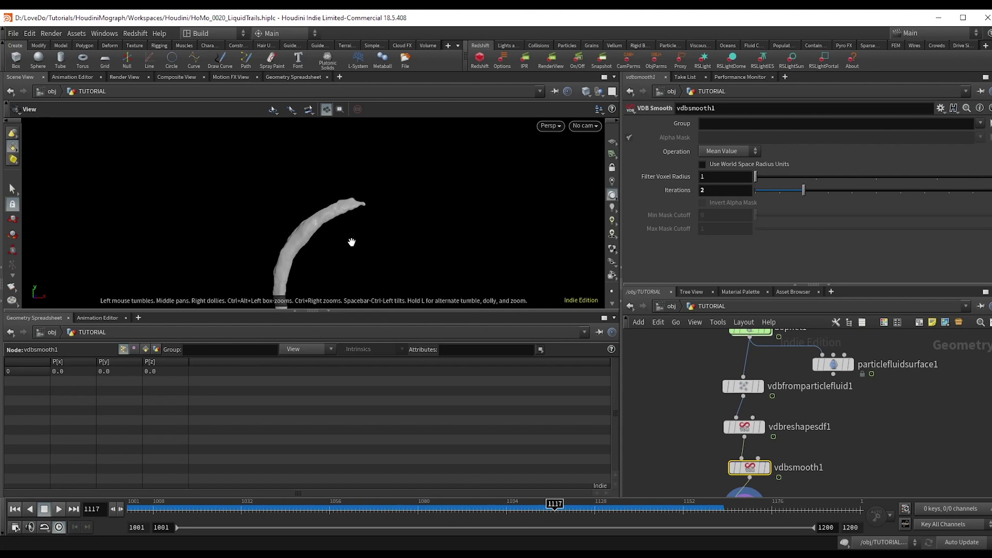
pyautogui.moveTo(352, 242); pyautogui.dragTo(317, 180, button='middle')
pyautogui.moveTo(317, 179); pyautogui.dragTo(277, 209, button='right')
pyautogui.click(620, 509)
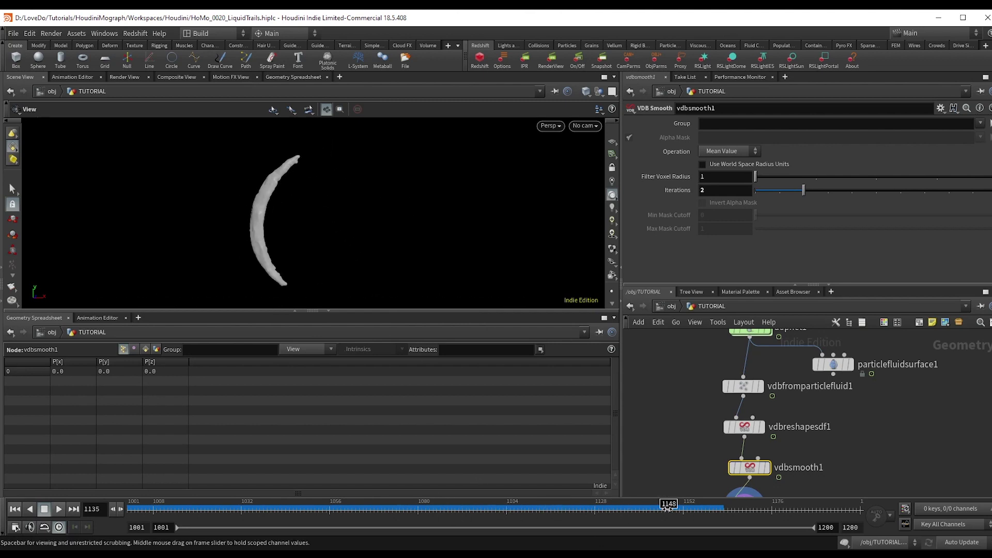
pyautogui.click(686, 509)
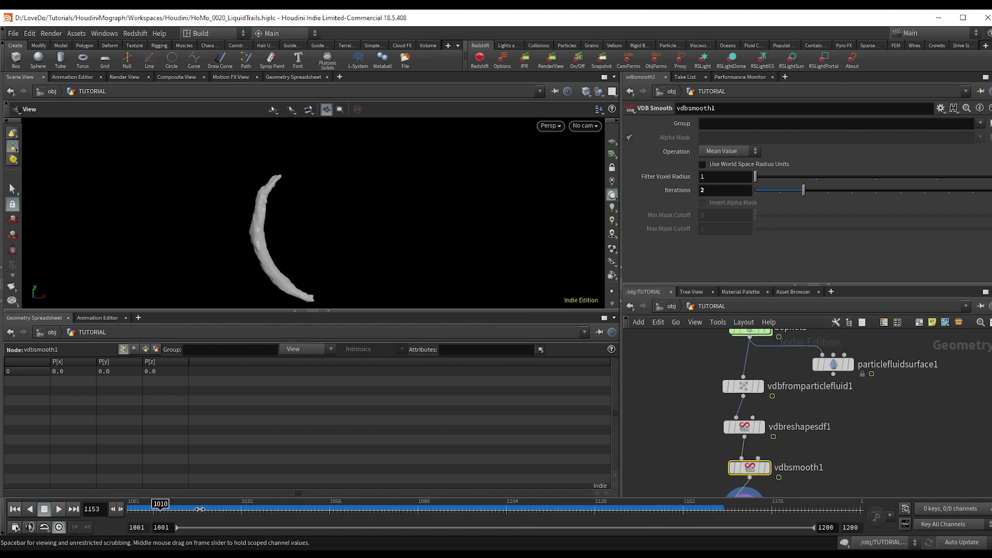
pyautogui.moveTo(200, 509)
pyautogui.mouseDown()
pyautogui.moveTo(385, 521)
pyautogui.moveTo(755, 516)
pyautogui.mouseUp()
pyautogui.moveTo(754, 516); pyautogui.dragTo(753, 512)
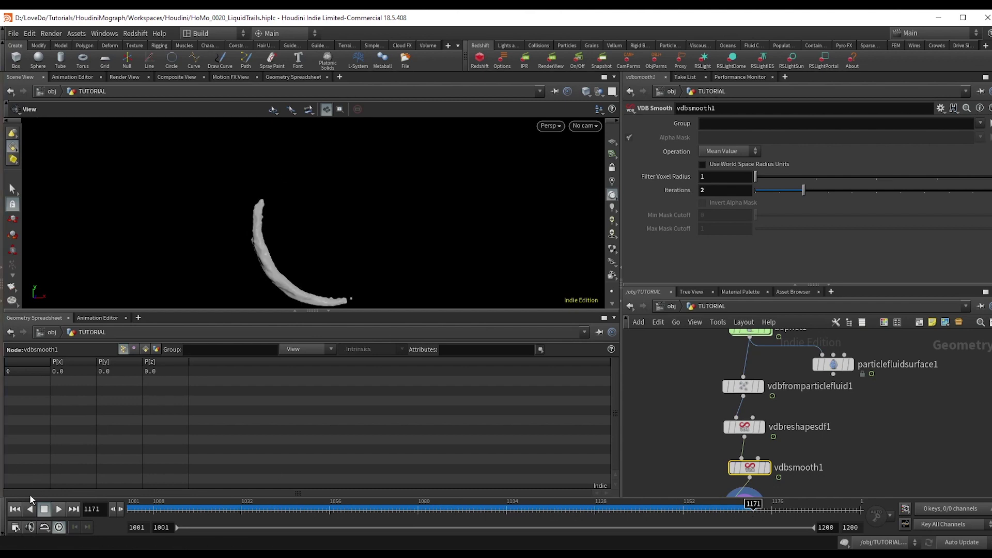
pyautogui.click(16, 509)
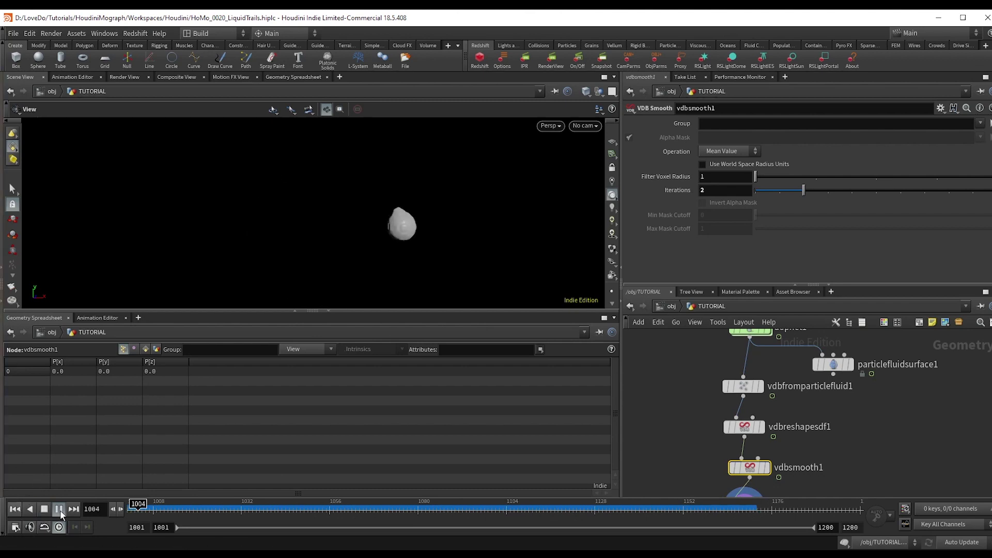